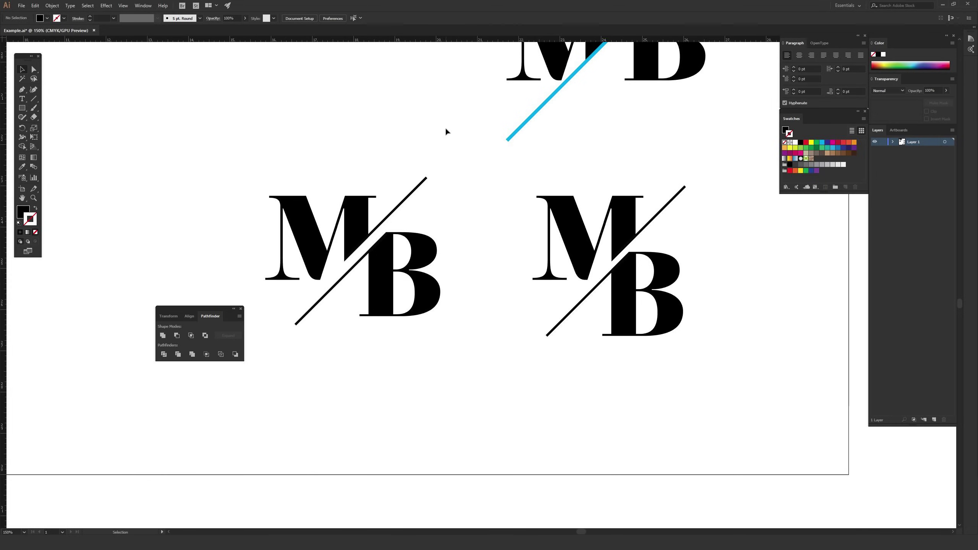
# - Examine the two finished sliced MB monograms near the artboard's lower edge
pyautogui.moveTo(235, 161); pyautogui.dragTo(689, 358)
pyautogui.click(681, 385)
pyautogui.moveTo(328, 137); pyautogui.dragTo(541, 338)
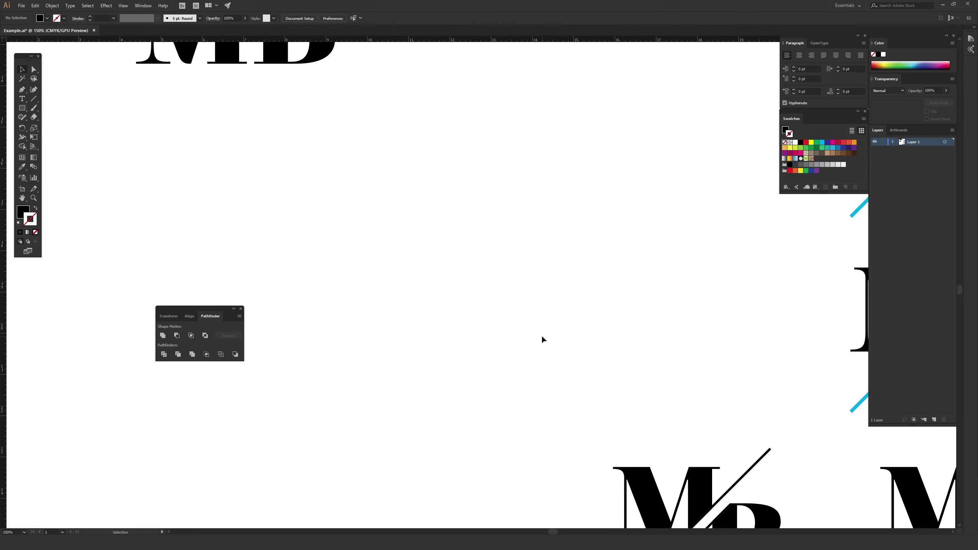
pyautogui.hotkey('ctrl', '-')
pyautogui.moveTo(606, 375); pyautogui.dragTo(775, 452)
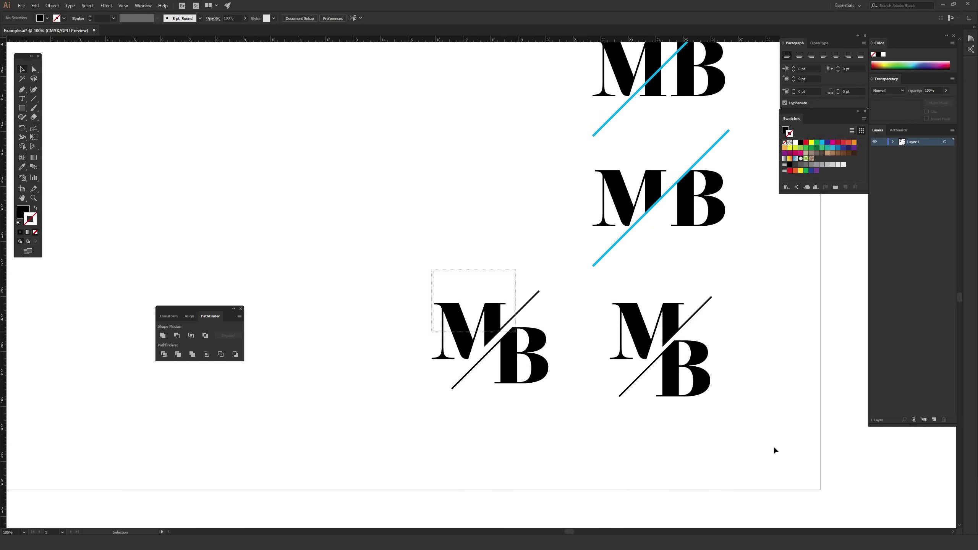
pyautogui.click(477, 220)
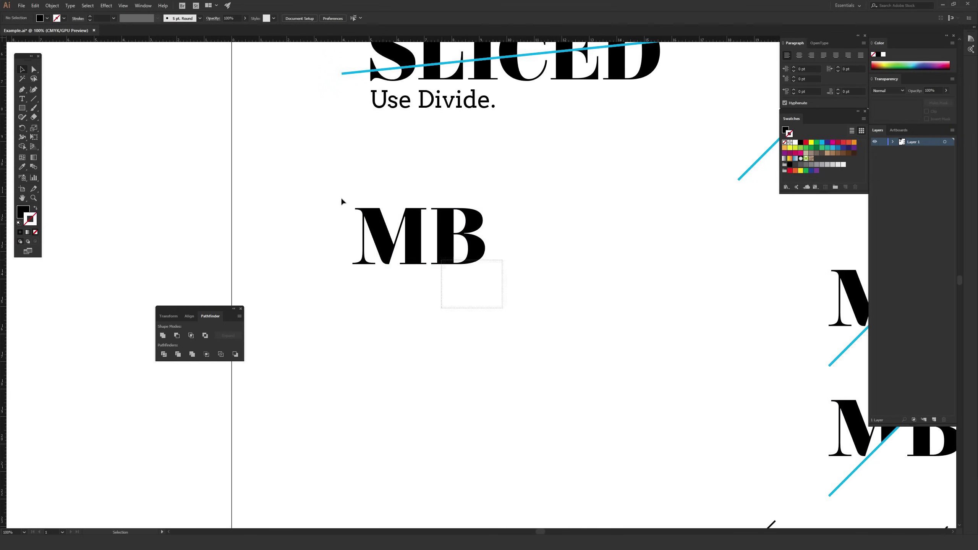
# - Move the MB text up beneath the "Use Divide." caption and place a copy of it below
pyautogui.click(357, 216)
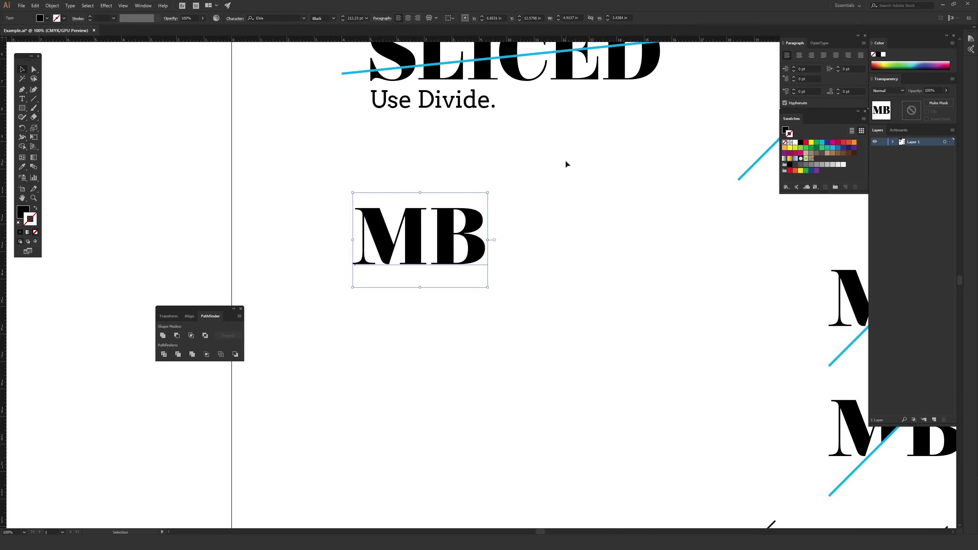
pyautogui.moveTo(449, 244)
pyautogui.mouseDown()
pyautogui.moveTo(451, 173)
pyautogui.moveTo(453, 326)
pyautogui.mouseUp()
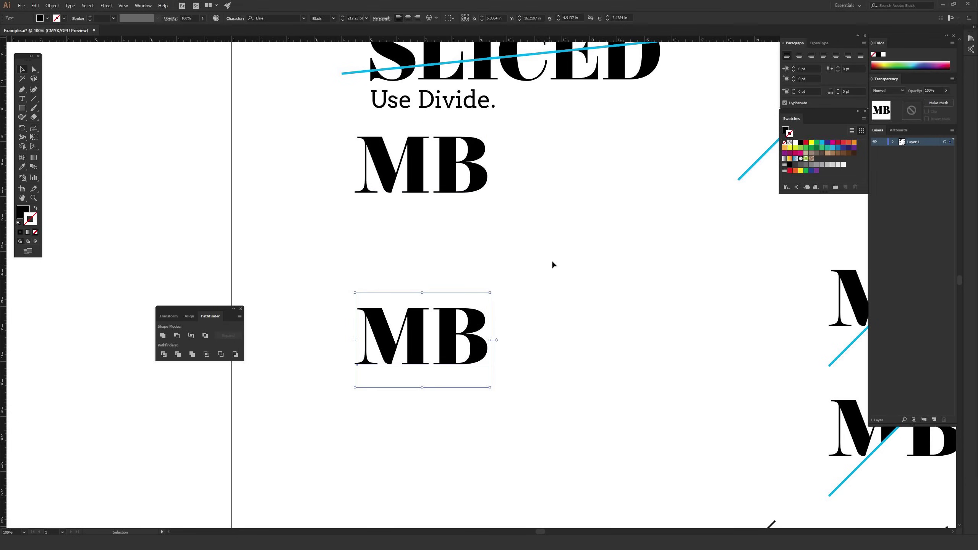
pyautogui.click(570, 253)
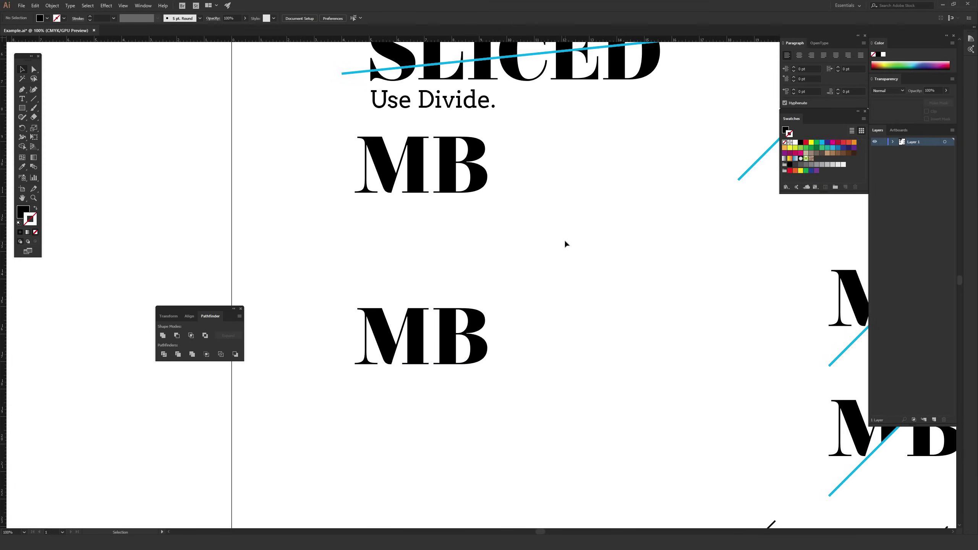
# - Discard an extra duplicate made of the lower MB text and shift the lower text slightly upward
pyautogui.hotkey('ctrl', '+')
pyautogui.moveTo(563, 234); pyautogui.dragTo(612, 150)
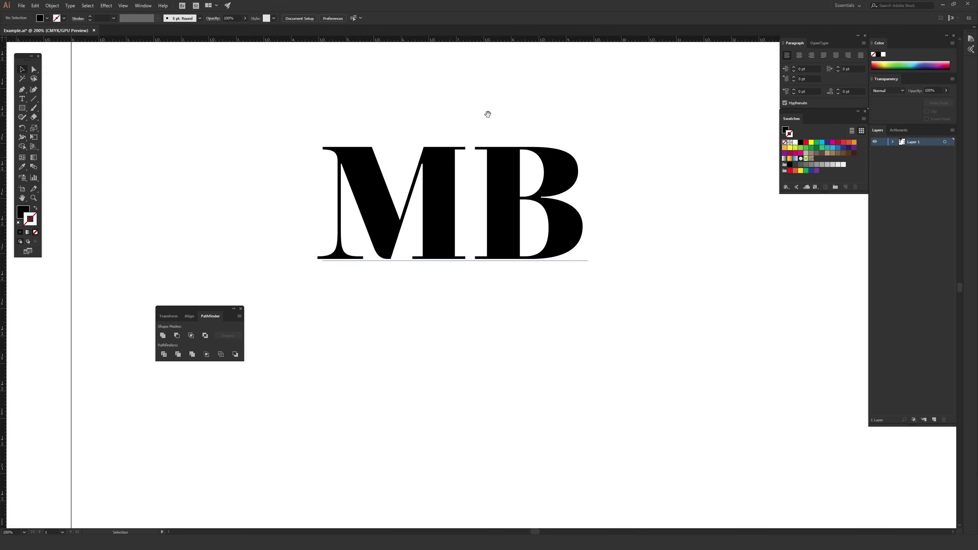
pyautogui.moveTo(484, 122); pyautogui.dragTo(510, 253)
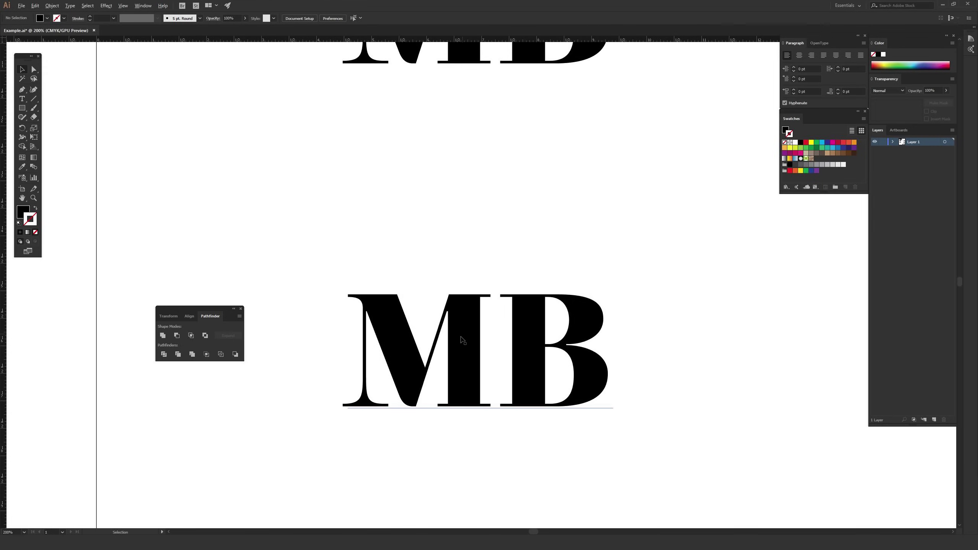
pyautogui.moveTo(466, 340); pyautogui.dragTo(458, 159)
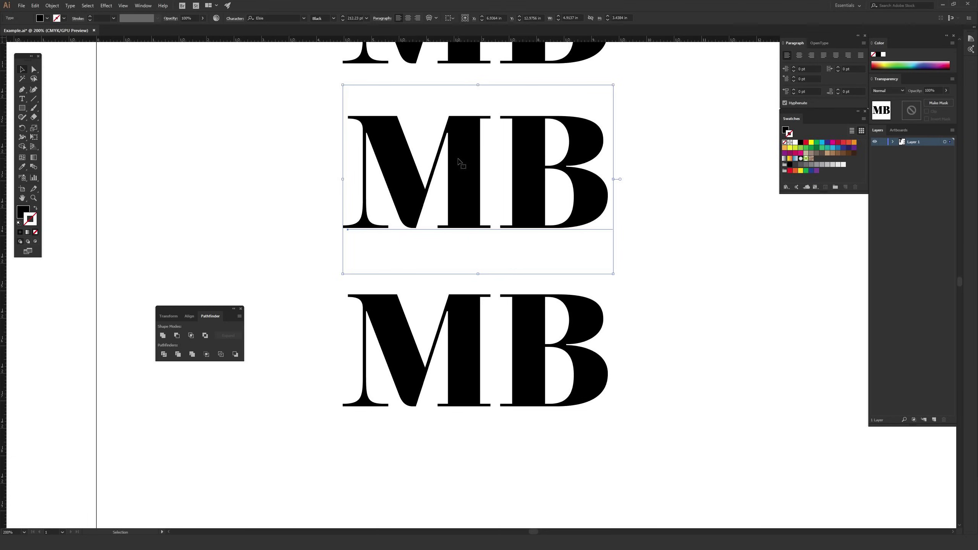
pyautogui.press('Delete')
pyautogui.moveTo(470, 335); pyautogui.dragTo(464, 295)
pyautogui.moveTo(489, 173); pyautogui.dragTo(482, 117)
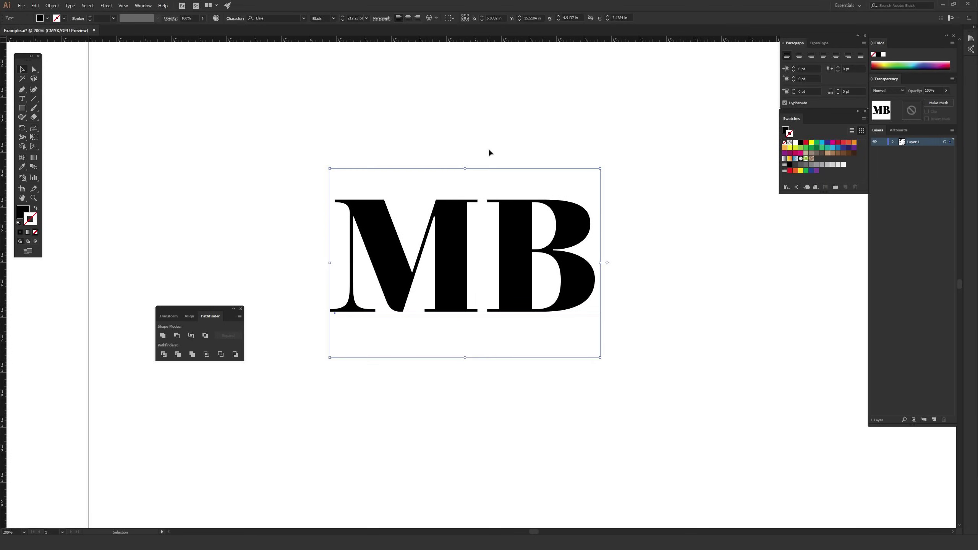
# - Convert the lower MB text to outlines and deselect it
pyautogui.moveTo(312, 164); pyautogui.dragTo(526, 312)
pyautogui.rightClick(449, 241)
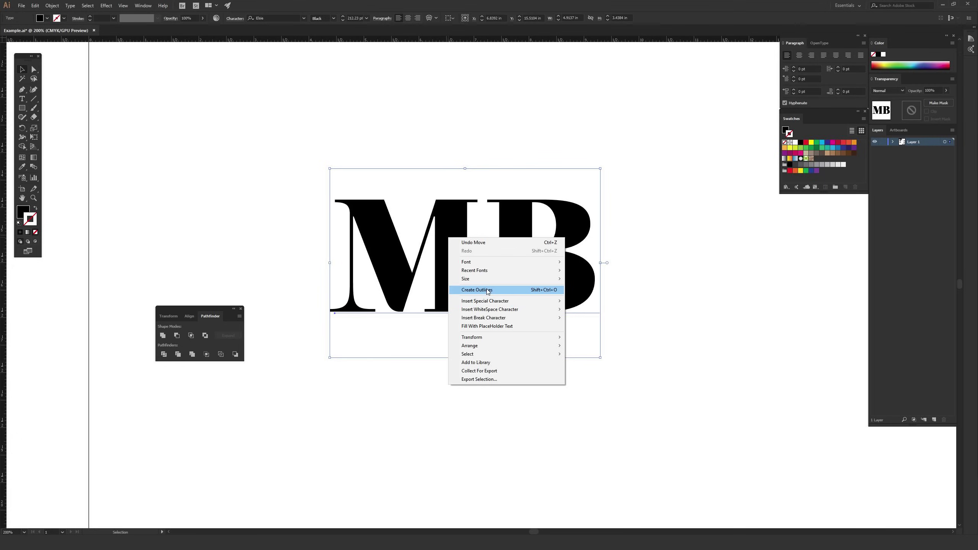
pyautogui.click(487, 292)
pyautogui.rightClick(441, 236)
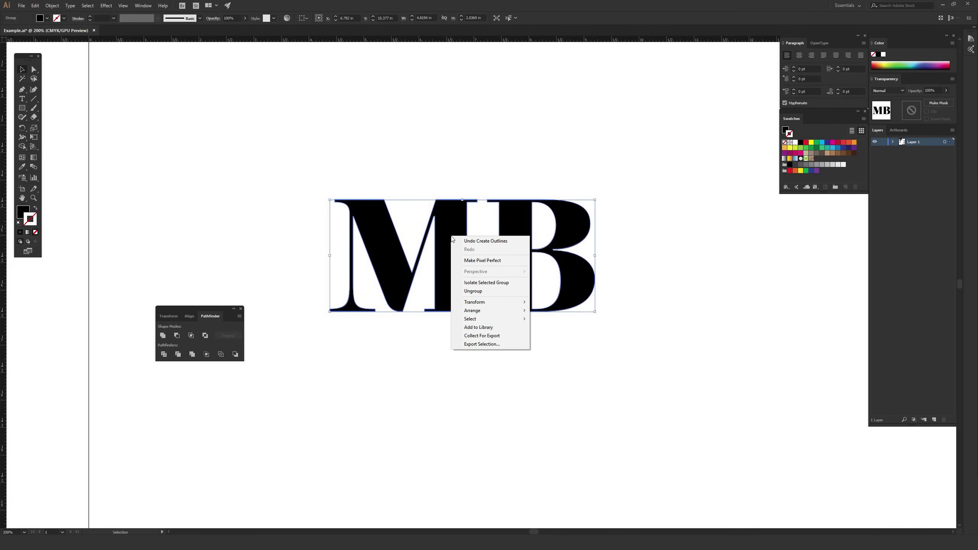
pyautogui.click(456, 166)
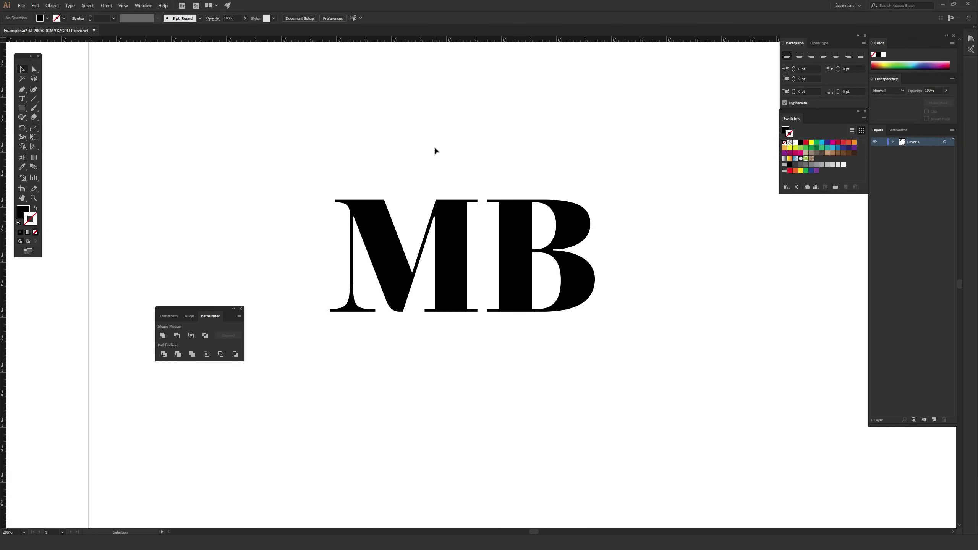
# - Draw a 45-degree line about 4.23 in wide and high across the M and give it a cyan 00ffff stroke
pyautogui.click(34, 99)
pyautogui.moveTo(256, 350); pyautogui.dragTo(498, 127)
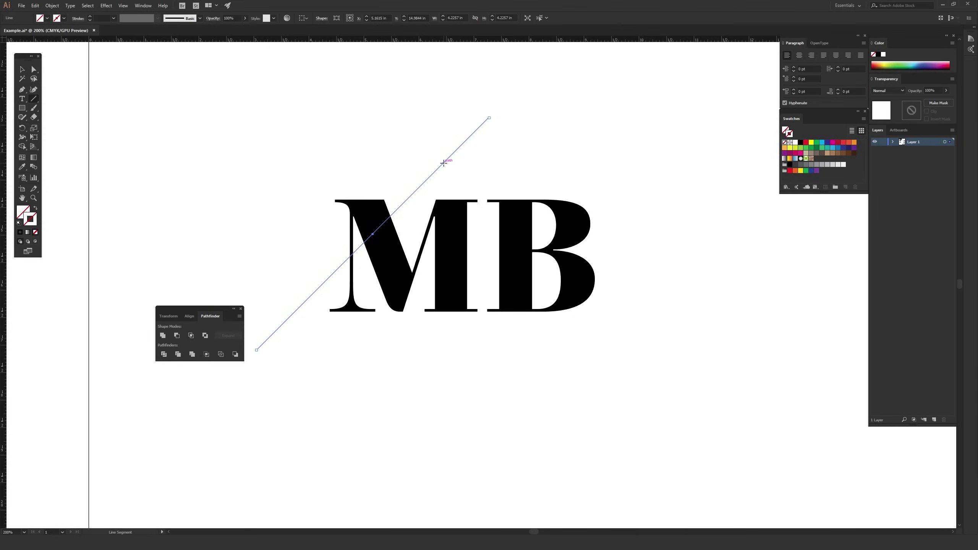
pyautogui.moveTo(30, 60); pyautogui.dragTo(225, 92)
pyautogui.click(220, 242)
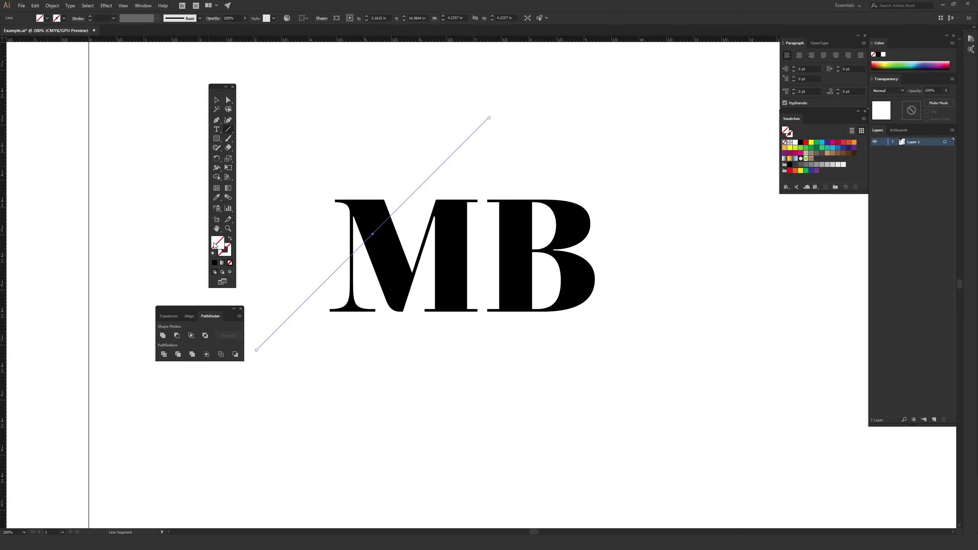
pyautogui.click(229, 252)
pyautogui.doubleClick(229, 250)
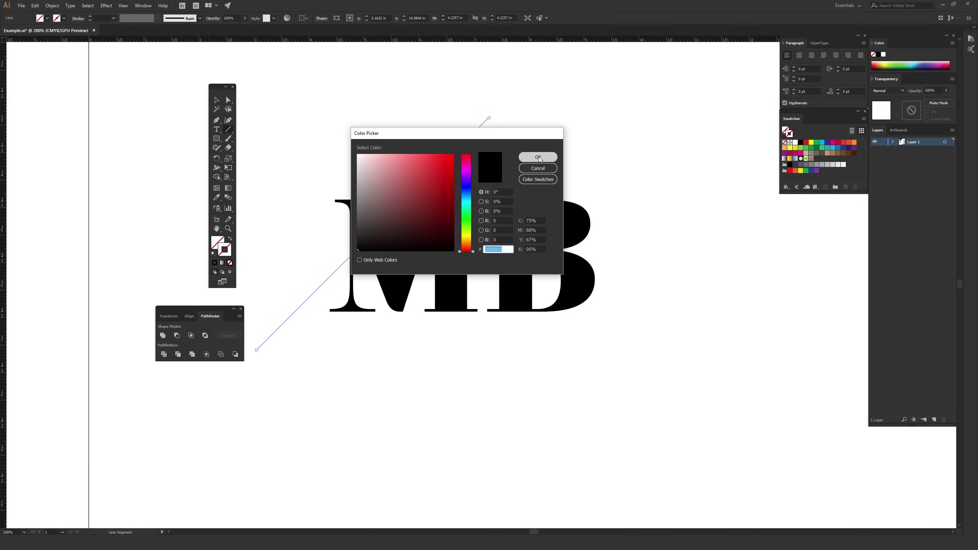
pyautogui.click(466, 202)
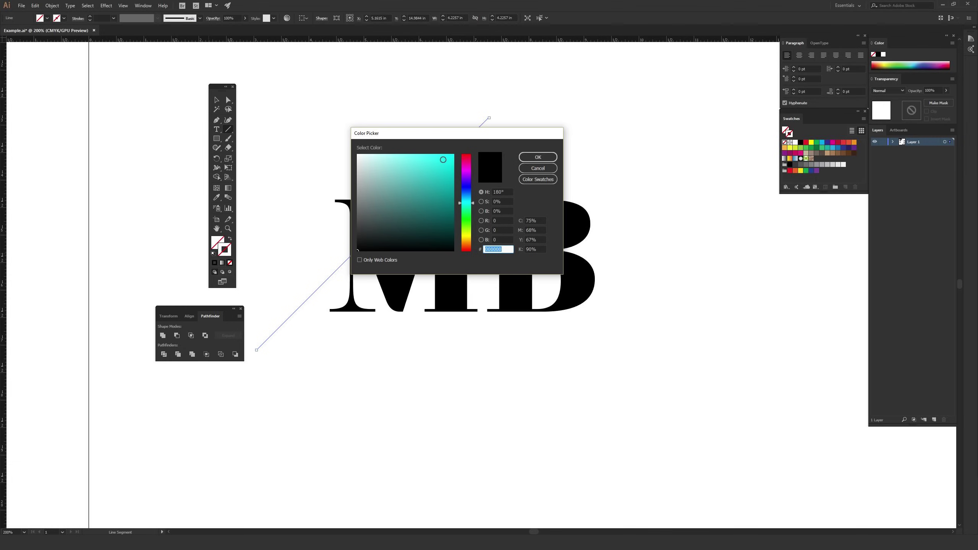
pyautogui.moveTo(443, 159); pyautogui.dragTo(469, 148)
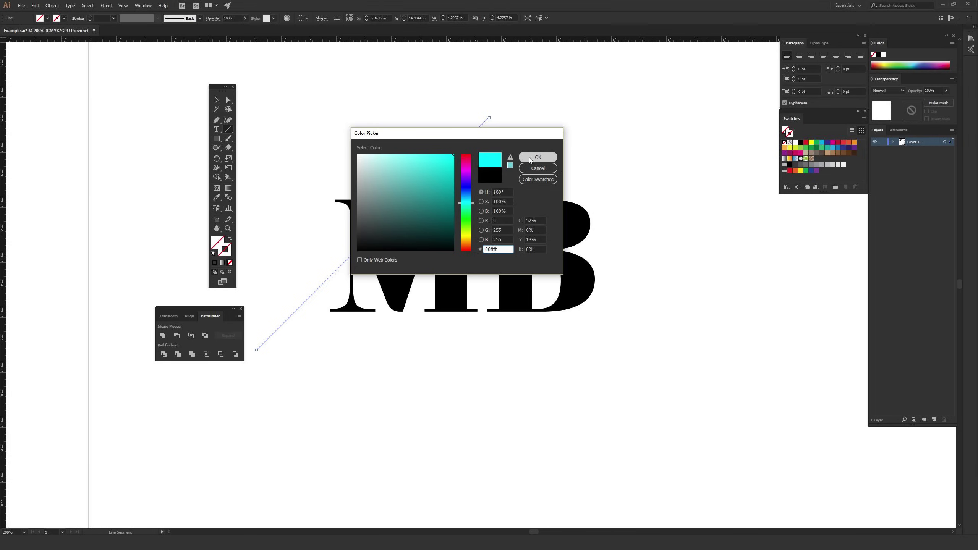
pyautogui.click(530, 160)
# - Reposition the cyan diagonal line so it cuts through both the M and the B, and deselect it
pyautogui.click(216, 100)
pyautogui.hotkey('ctrl', 'shift', 'a')
pyautogui.moveTo(226, 95); pyautogui.dragTo(49, 79)
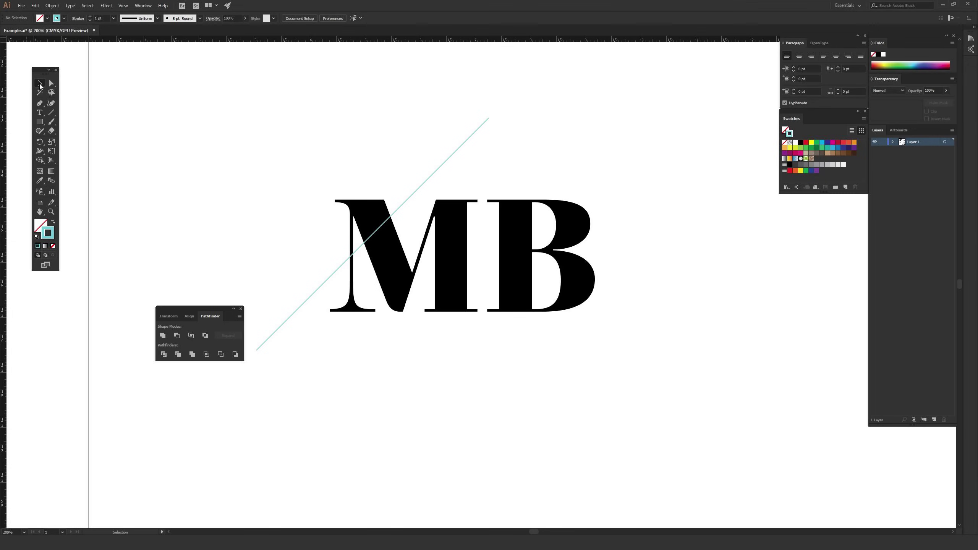
pyautogui.moveTo(465, 143); pyautogui.dragTo(556, 174)
pyautogui.click(544, 125)
# - Examine the sequence of example MB monograms, from the separate blue line through the sliced letters to the finished offset versions
pyautogui.hotkey('ctrl', '-')
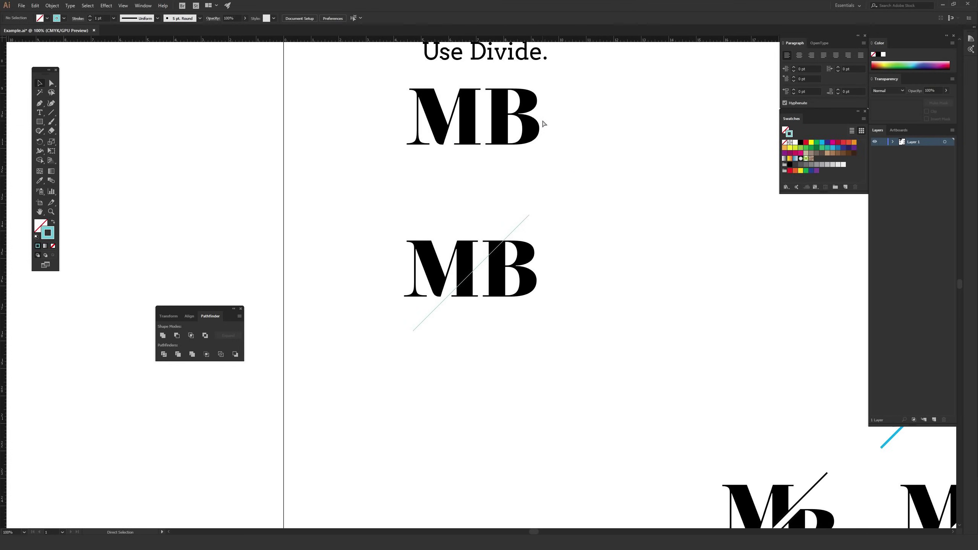
pyautogui.scroll(-6, 629, 286)
pyautogui.hscroll(8, 629, 286)
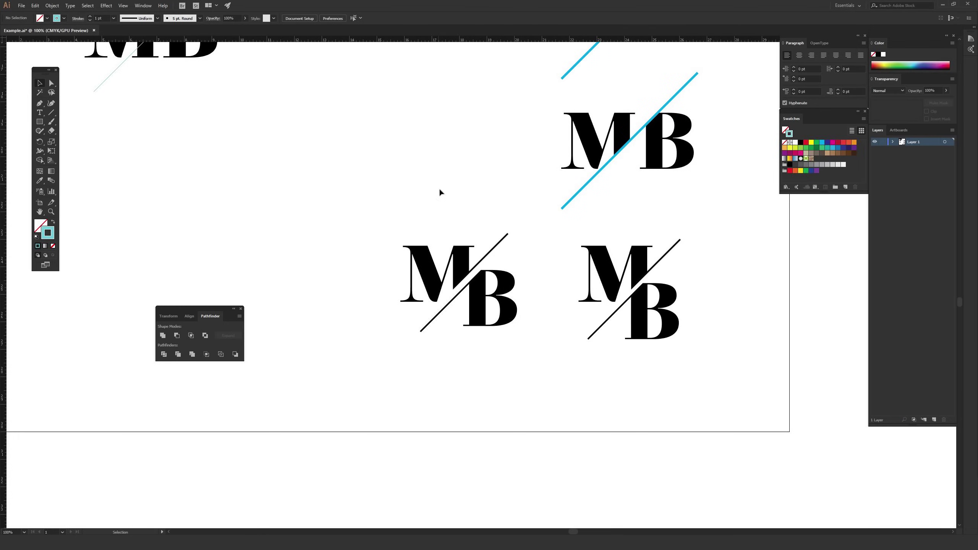
pyautogui.moveTo(389, 234); pyautogui.dragTo(762, 400)
pyautogui.click(742, 395)
pyautogui.moveTo(629, 186); pyautogui.dragTo(512, 378)
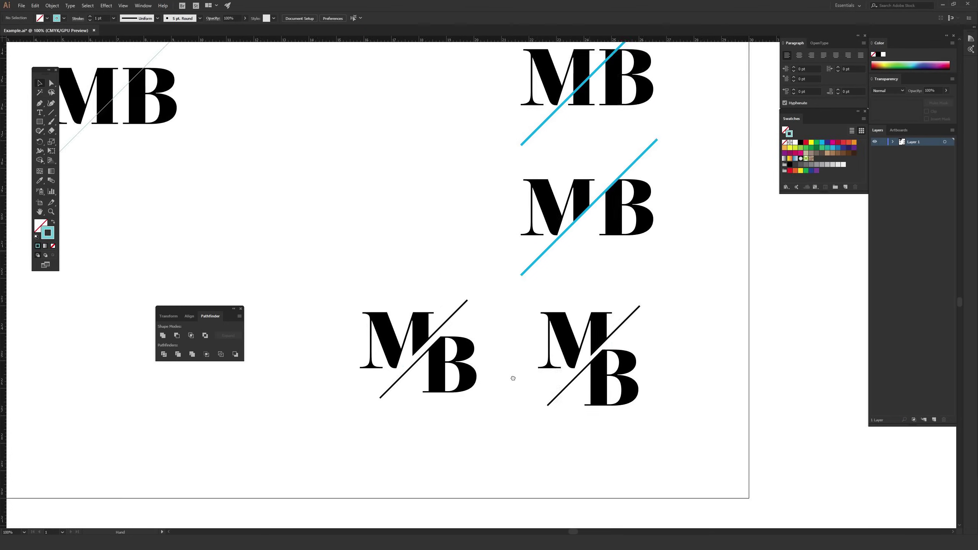
pyautogui.scroll(6, 512, 377)
pyautogui.hscroll(2, 512, 377)
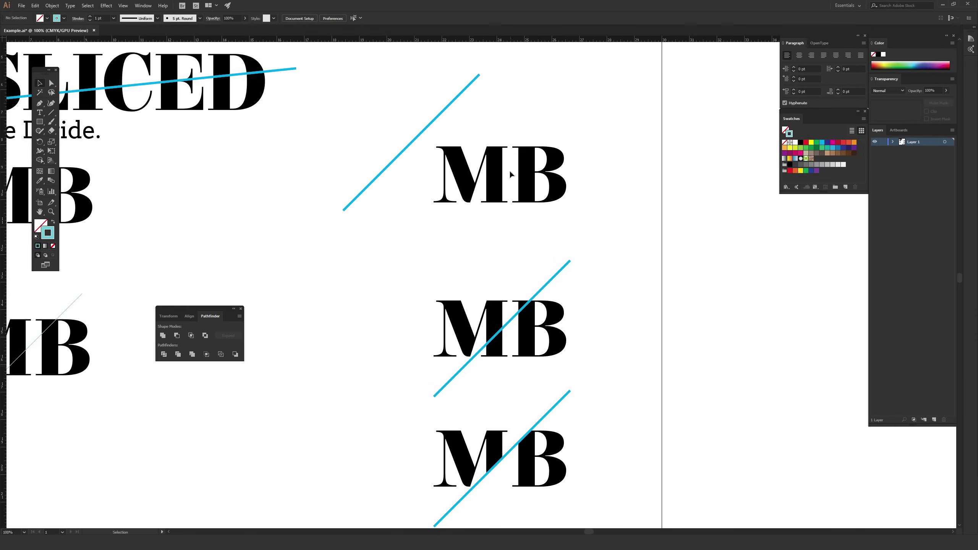
pyautogui.scroll(-2, 510, 174)
pyautogui.hscroll(1, 510, 175)
pyautogui.click(496, 71)
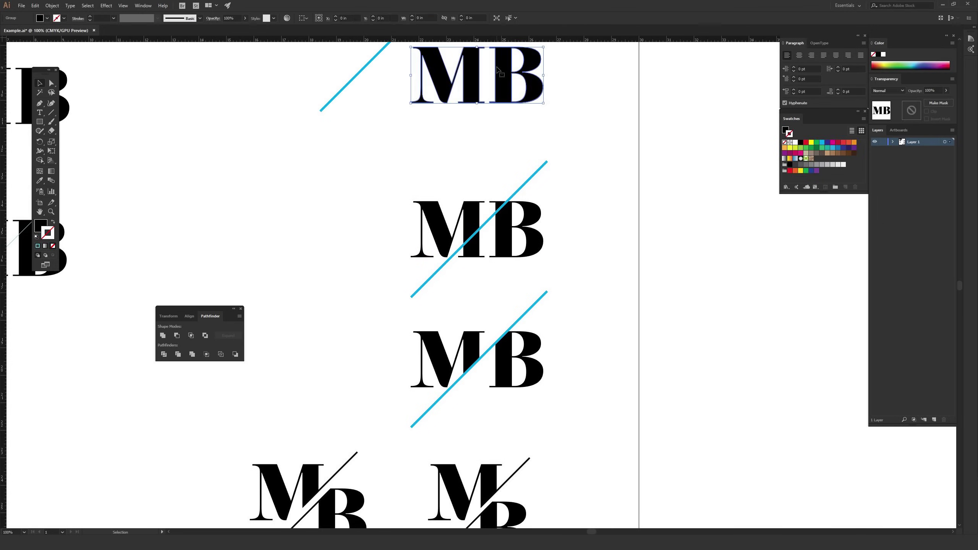
pyautogui.click(485, 184)
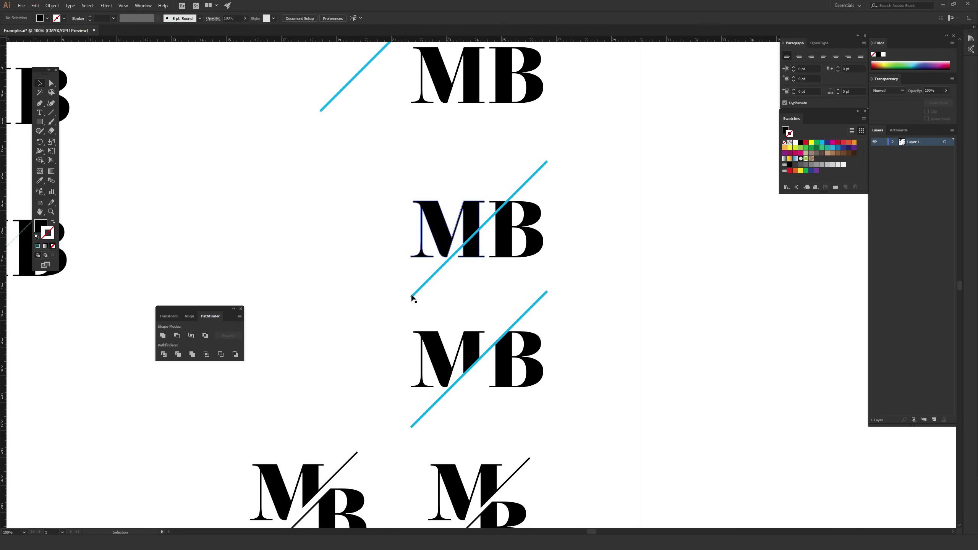
pyautogui.scroll(-6, 492, 284)
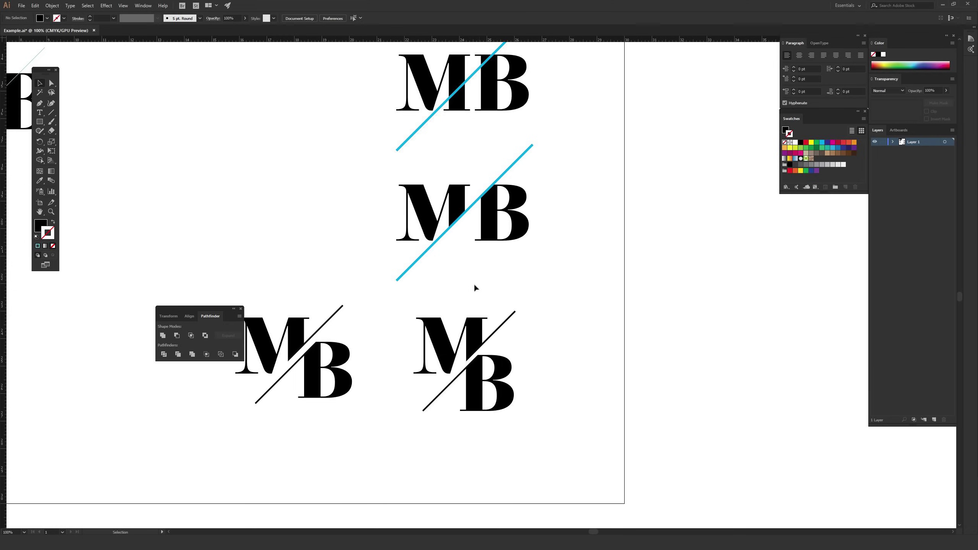
pyautogui.moveTo(379, 336); pyautogui.dragTo(449, 245)
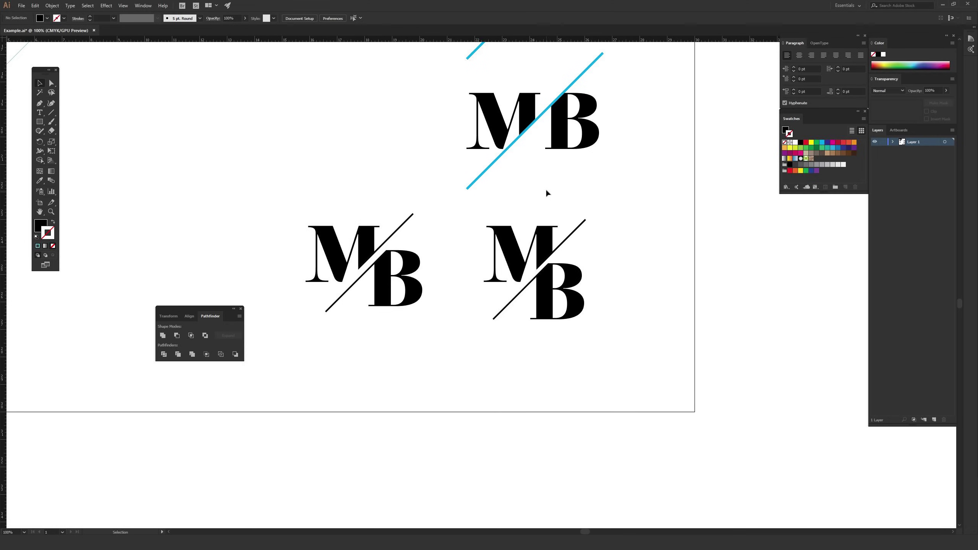
pyautogui.moveTo(212, 155); pyautogui.dragTo(522, 306)
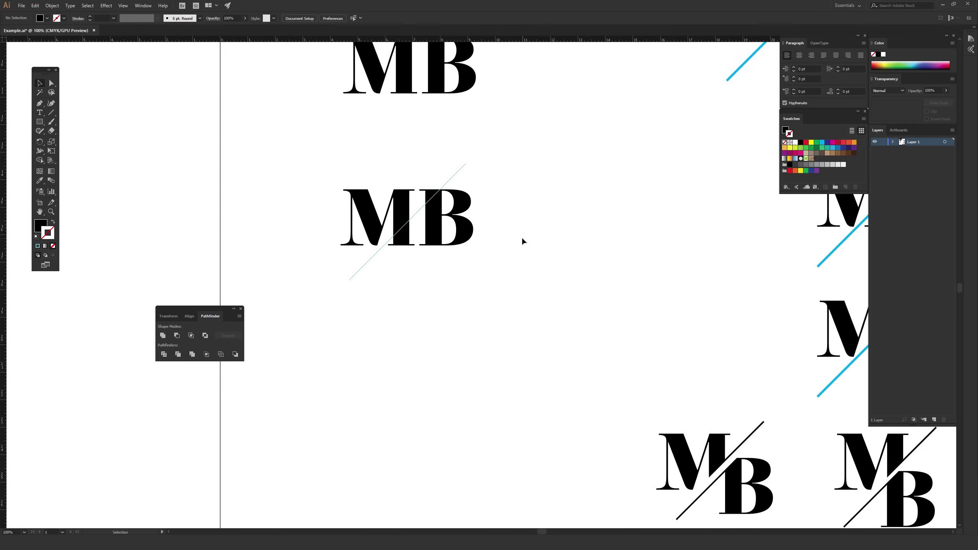
# - Bring up the stroke settings and place them beside the MB artwork with the thin diagonal line
pyautogui.hotkey('ctrl', '=')
pyautogui.hotkey('ctrl', '=')
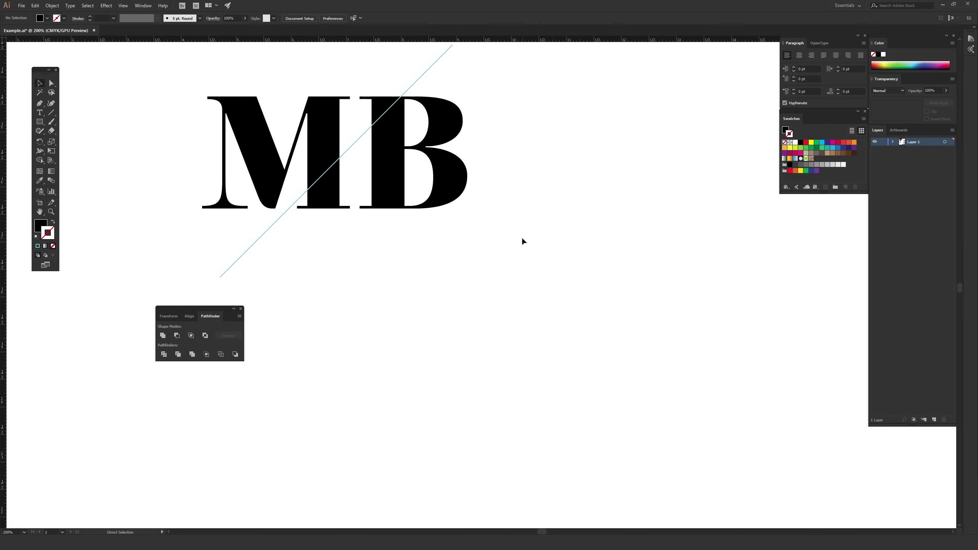
pyautogui.moveTo(449, 231); pyautogui.dragTo(600, 236)
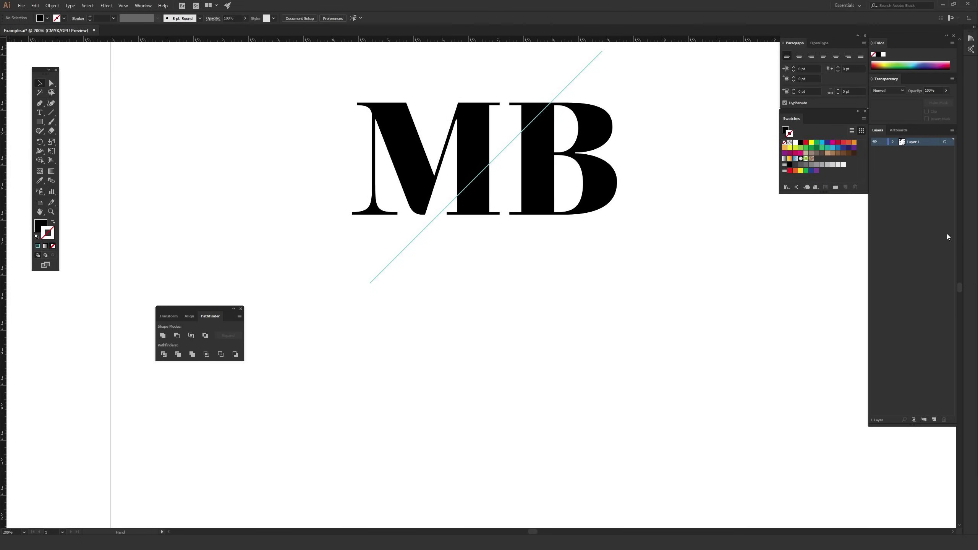
pyautogui.moveTo(939, 244)
pyautogui.mouseDown()
pyautogui.moveTo(712, 193)
pyautogui.moveTo(684, 208)
pyautogui.moveTo(617, 282)
pyautogui.mouseUp()
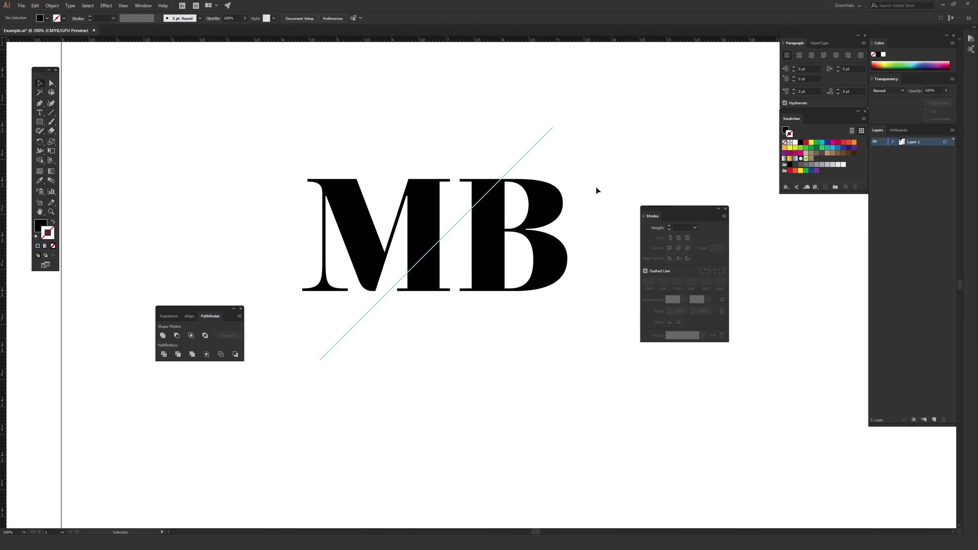
pyautogui.click(142, 5)
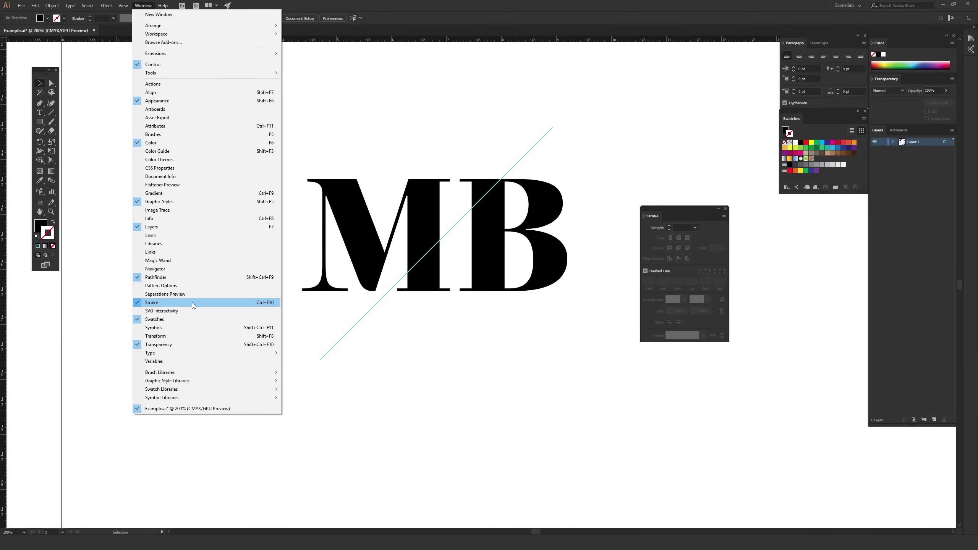
pyautogui.moveTo(676, 209); pyautogui.dragTo(664, 234)
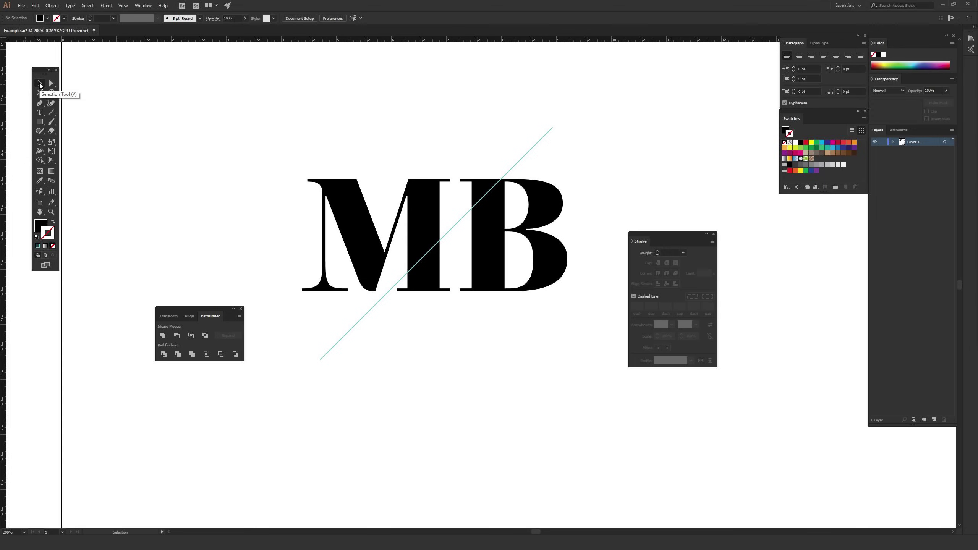
# - Set the diagonal line's stroke weight to 5 pt and deselect it
pyautogui.moveTo(477, 91); pyautogui.dragTo(585, 149)
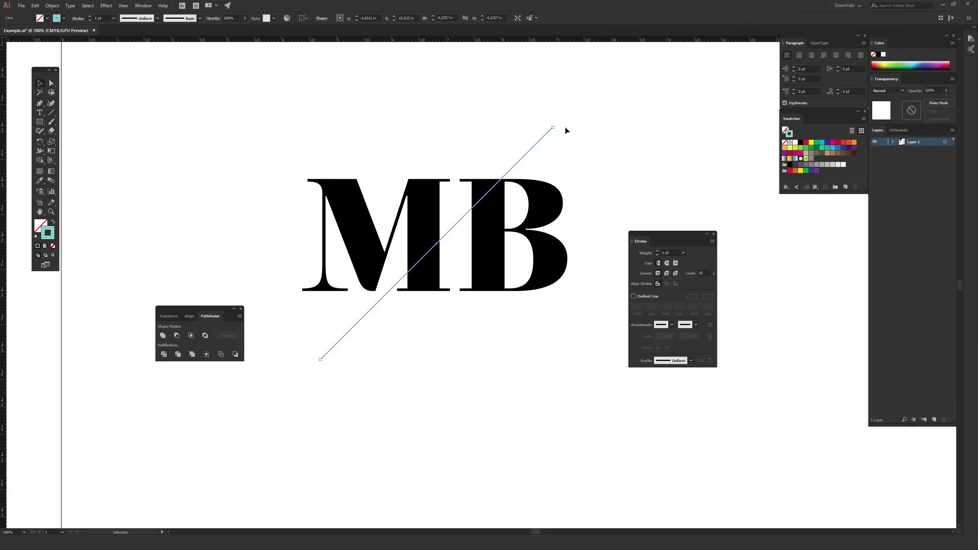
pyautogui.click(656, 251)
pyautogui.click(656, 251)
pyautogui.click(656, 251)
pyautogui.click(657, 251)
pyautogui.click(649, 169)
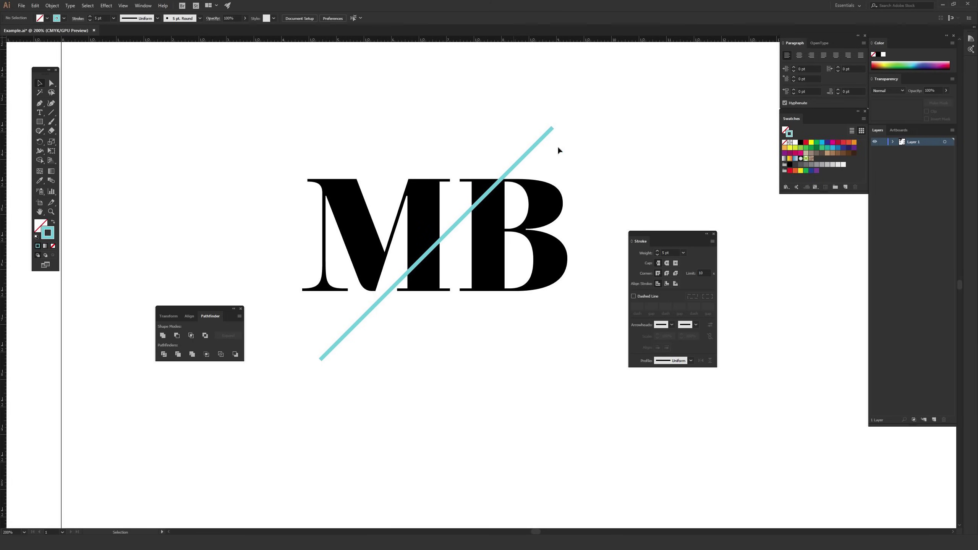
# - Set the diagonal line's stroke weight to 3 pt, deselect it, and park the stroke settings below the swatches
pyautogui.moveTo(533, 122); pyautogui.dragTo(556, 168)
pyautogui.click(656, 255)
pyautogui.click(657, 254)
pyautogui.click(615, 168)
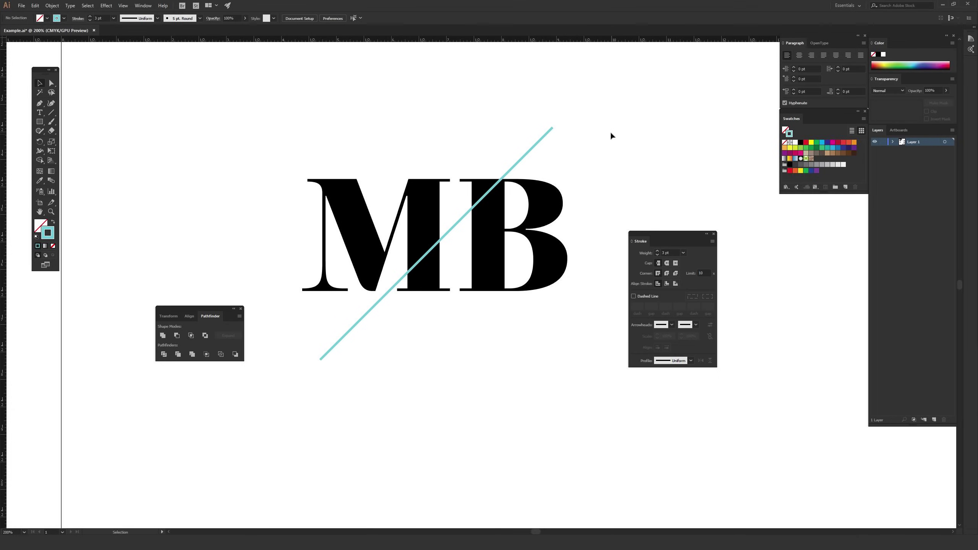
pyautogui.moveTo(677, 231); pyautogui.dragTo(818, 198)
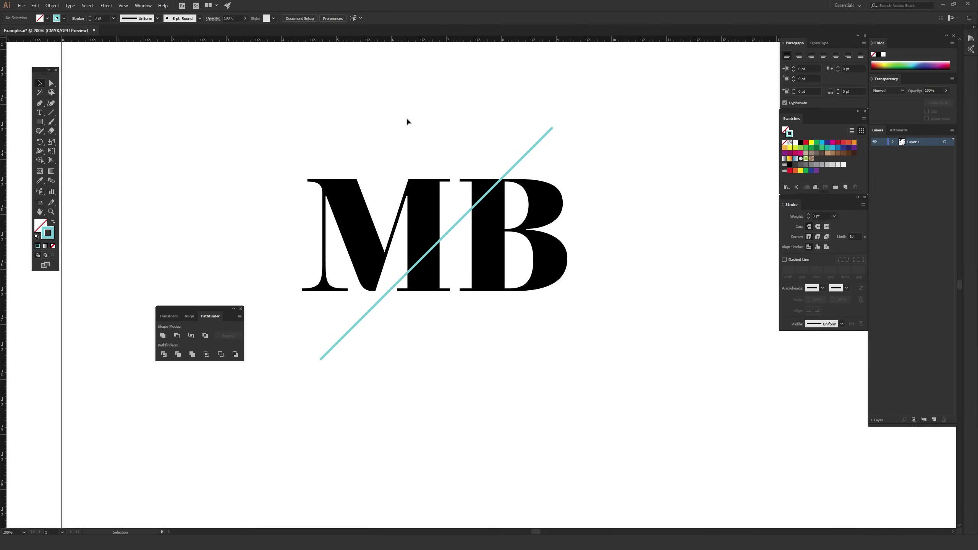
# - Duplicate the MB letters together with their diagonal line directly below the original and deselect the copy
pyautogui.moveTo(266, 84); pyautogui.dragTo(620, 396)
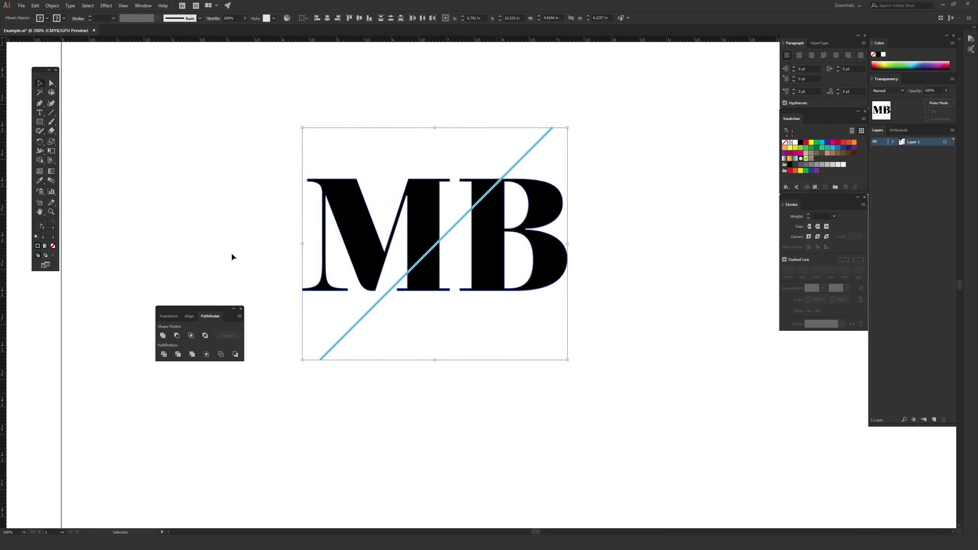
pyautogui.hotkey('ctrl', '-')
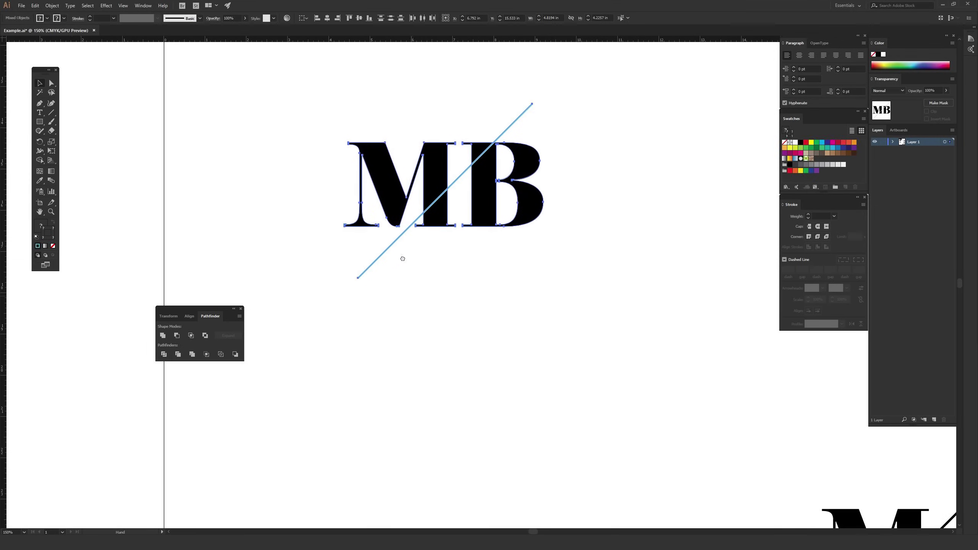
pyautogui.scroll(-2, 458, 193)
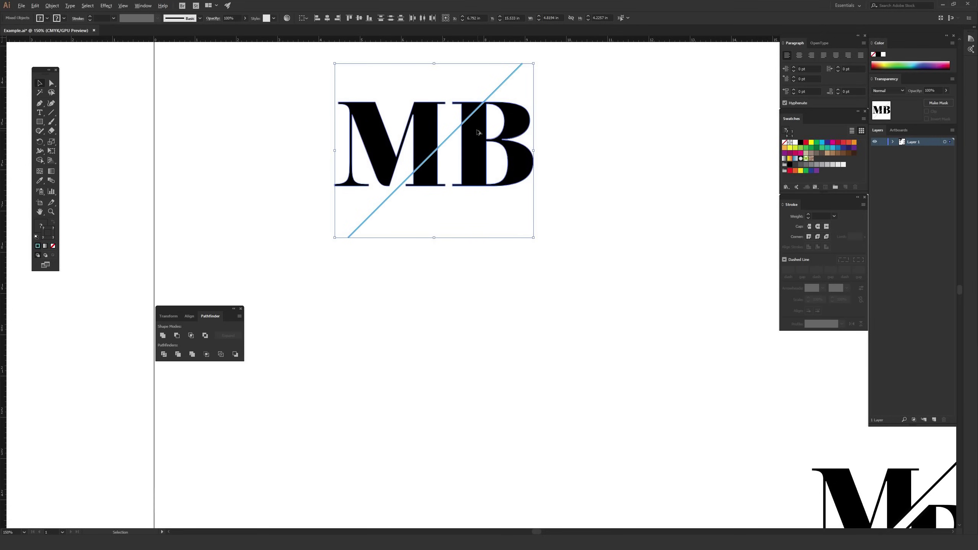
pyautogui.moveTo(474, 161); pyautogui.dragTo(469, 354)
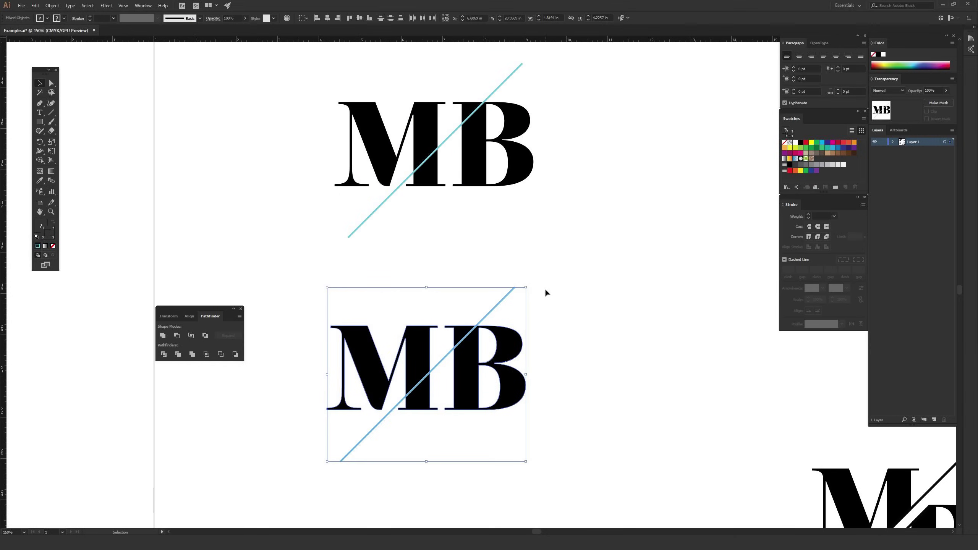
pyautogui.click(582, 251)
# - Copy the lower MB's diagonal line to the clipboard and deselect it
pyautogui.scroll(-1, 564, 245)
pyautogui.scroll(-5, 565, 245)
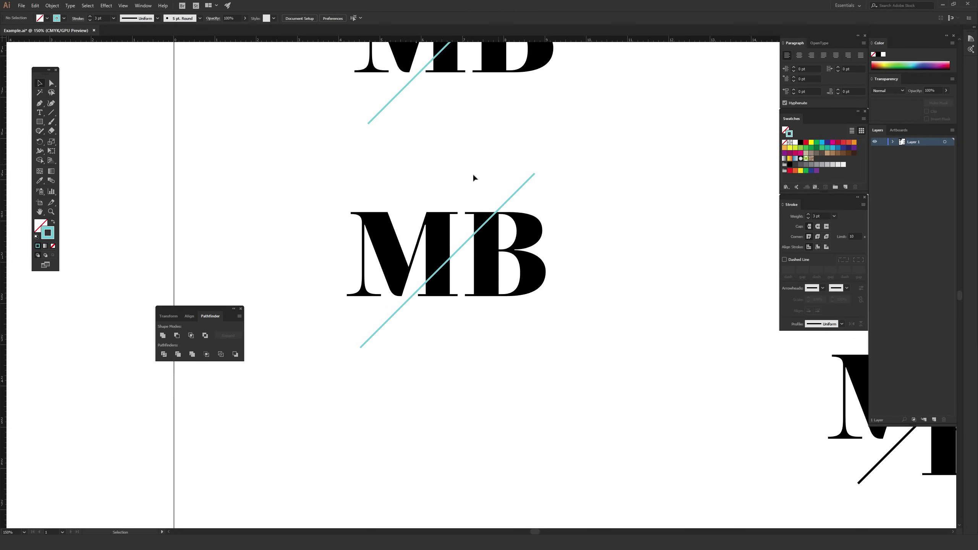
pyautogui.click(522, 186)
pyautogui.press('a')
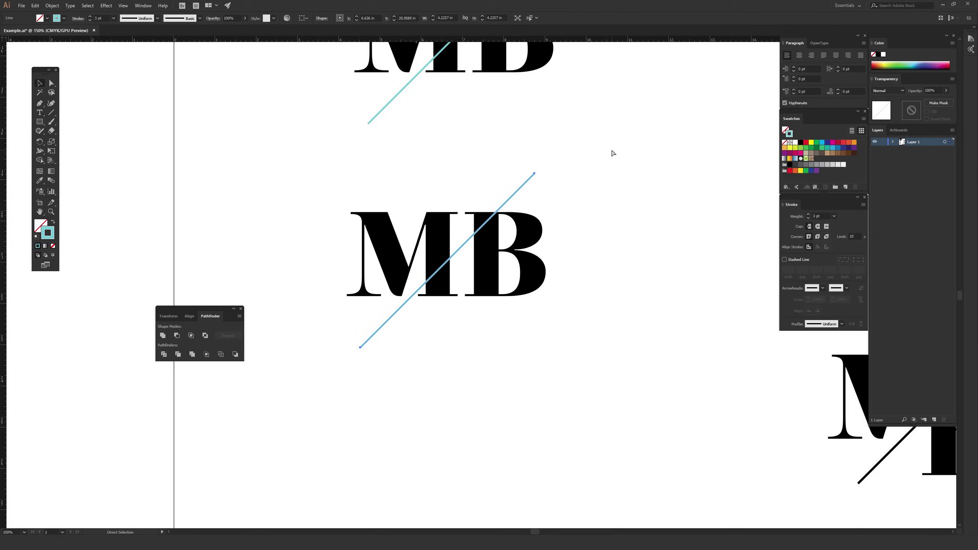
pyautogui.press('v')
pyautogui.click(569, 160)
# - Place the Pathfinder settings beside the lower MB artwork and look over their additional options
pyautogui.moveTo(230, 308); pyautogui.dragTo(260, 223)
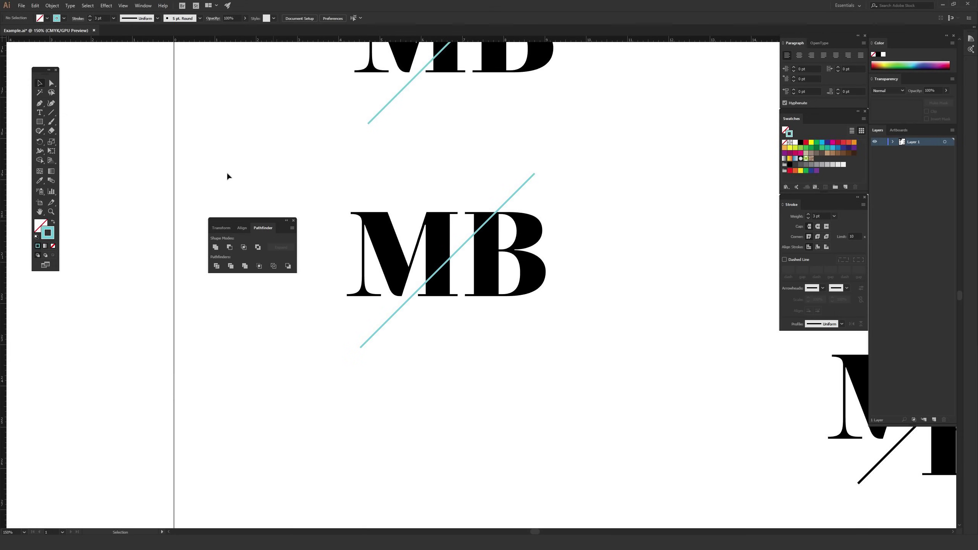
pyautogui.click(144, 6)
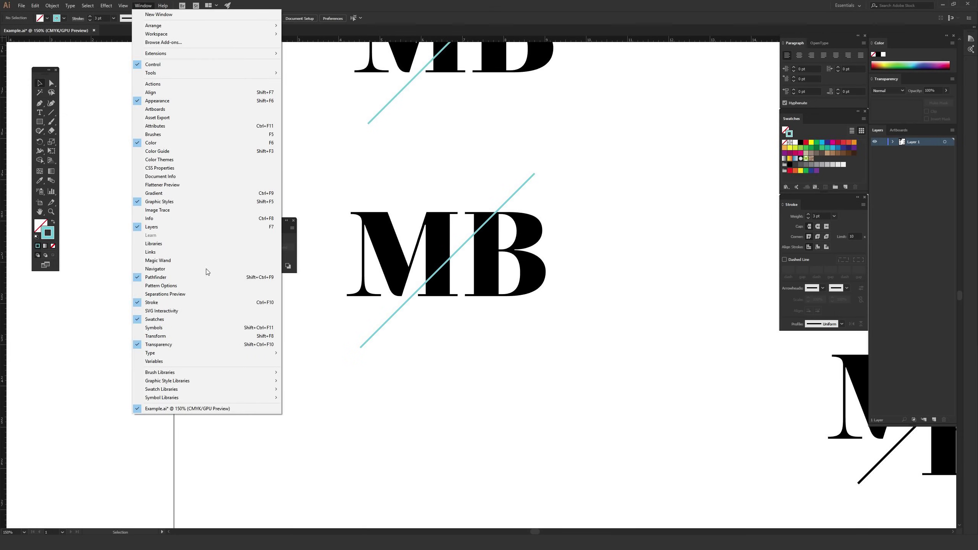
pyautogui.click(296, 238)
pyautogui.click(292, 227)
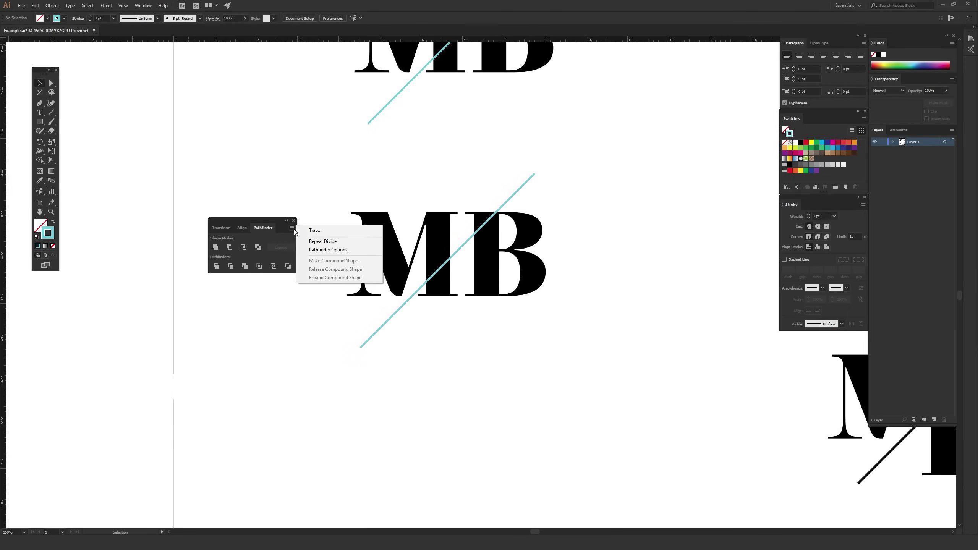
pyautogui.click(291, 227)
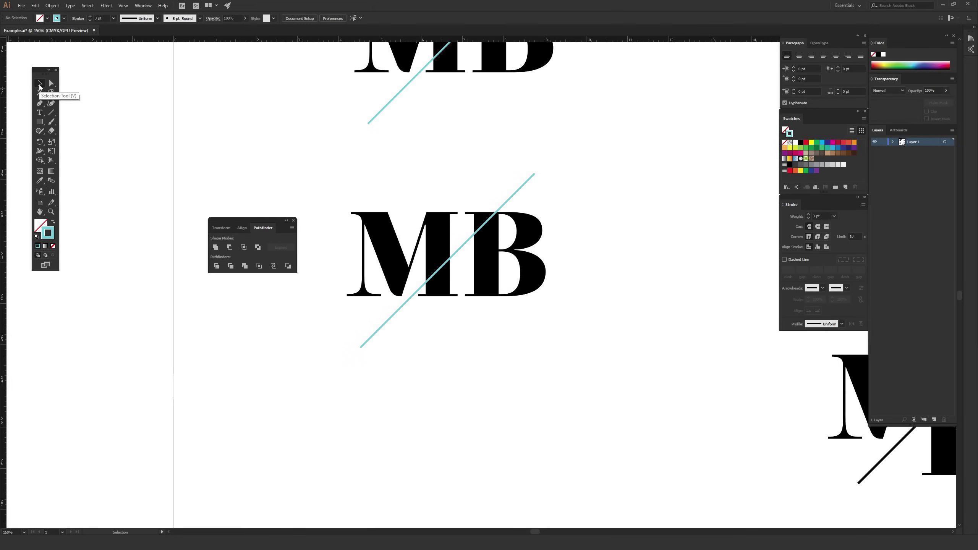
# - Divide the lower MB letters along their diagonal line with Pathfinder, ungroup the resulting pieces and deselect them
pyautogui.moveTo(327, 170); pyautogui.dragTo(619, 370)
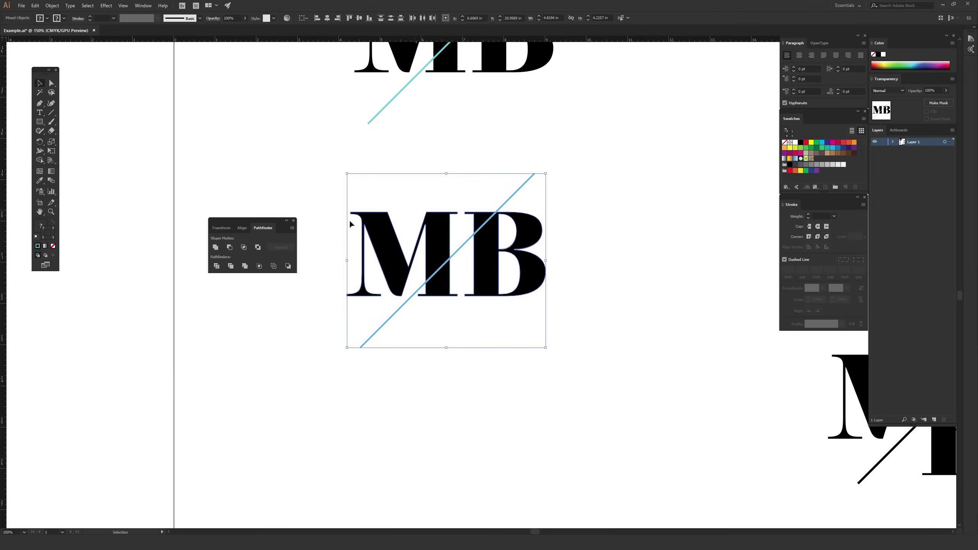
pyautogui.click(215, 267)
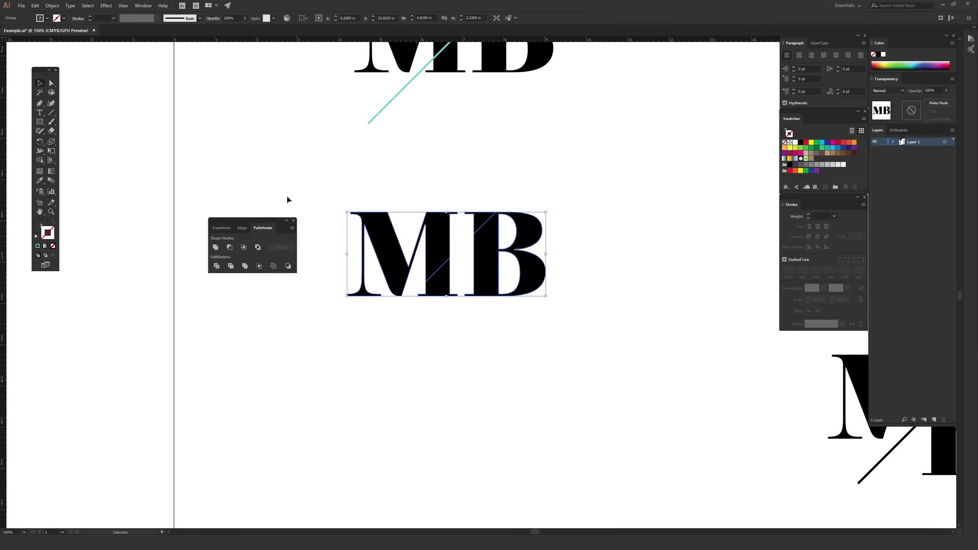
pyautogui.hotkey('ctrl', '+')
pyautogui.hotkey('ctrl', '+')
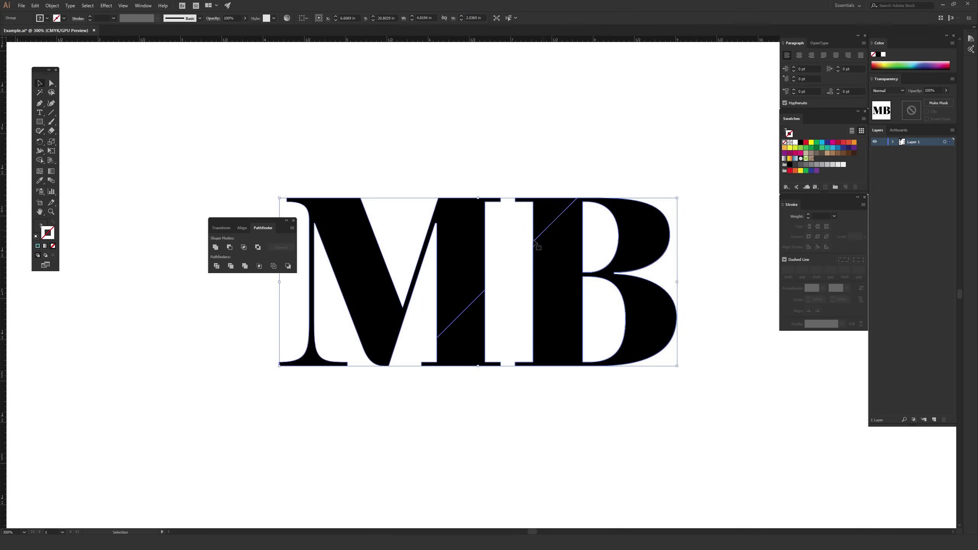
pyautogui.rightClick(463, 227)
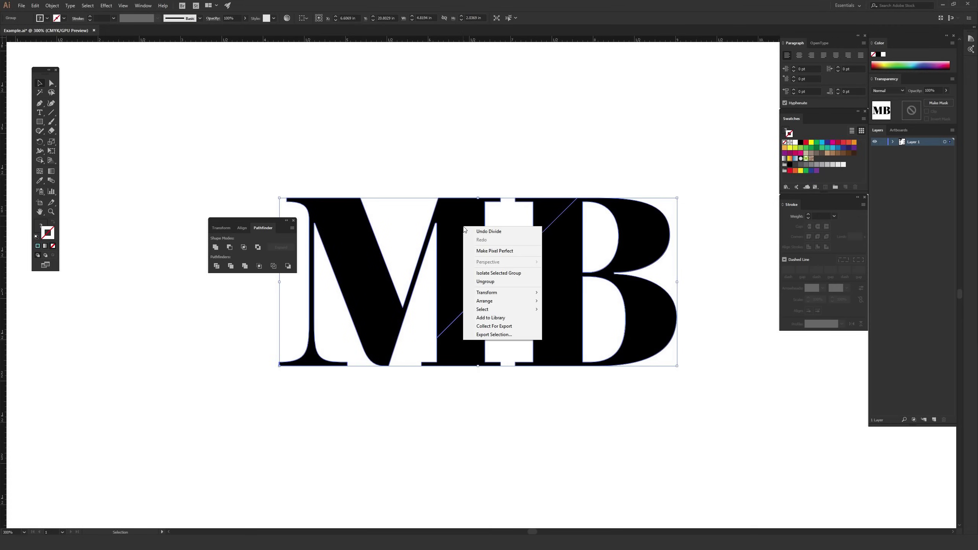
pyautogui.click(489, 284)
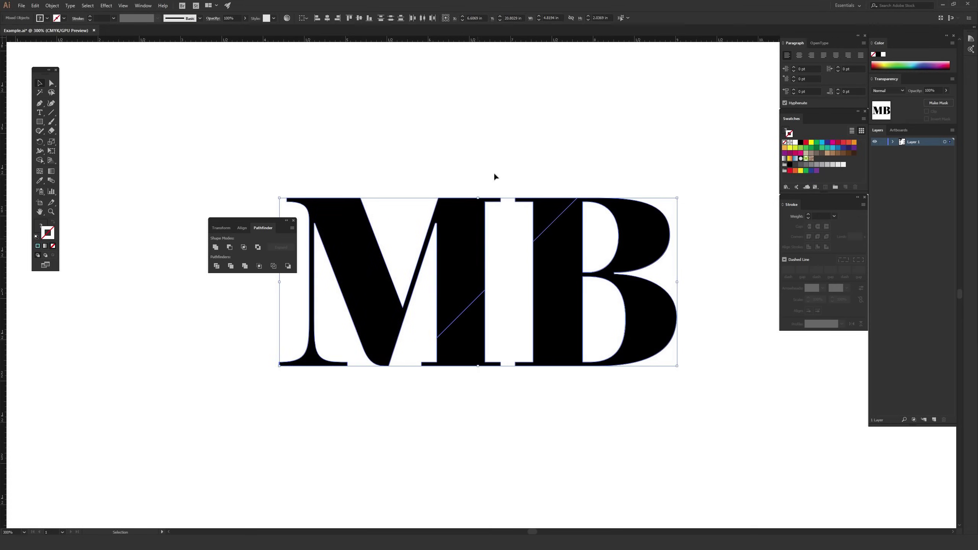
pyautogui.click(500, 153)
# - Try moving the M's upper piece and the B's cut-off upper-left corner piece straight up, away from the remaining parts
pyautogui.click(459, 229)
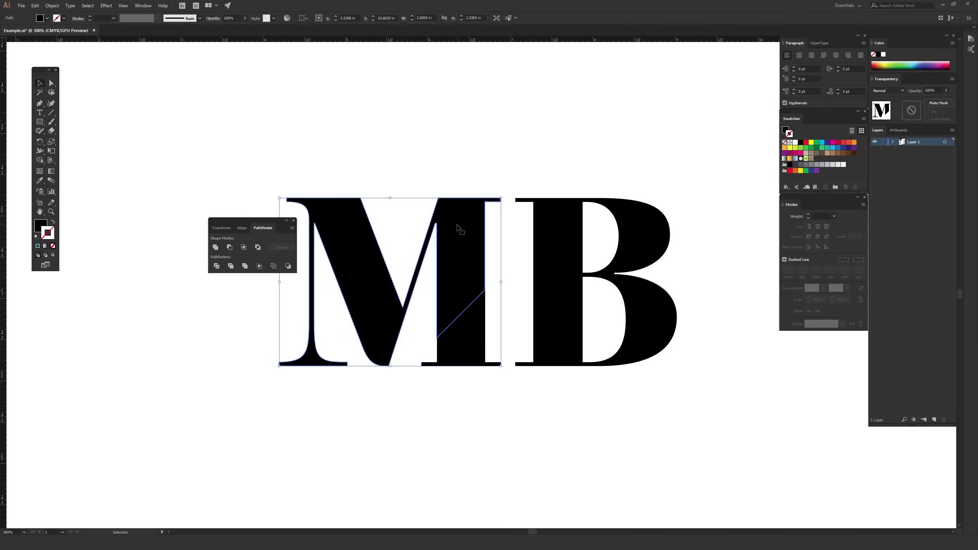
pyautogui.moveTo(459, 228); pyautogui.dragTo(462, 137)
pyautogui.click(561, 137)
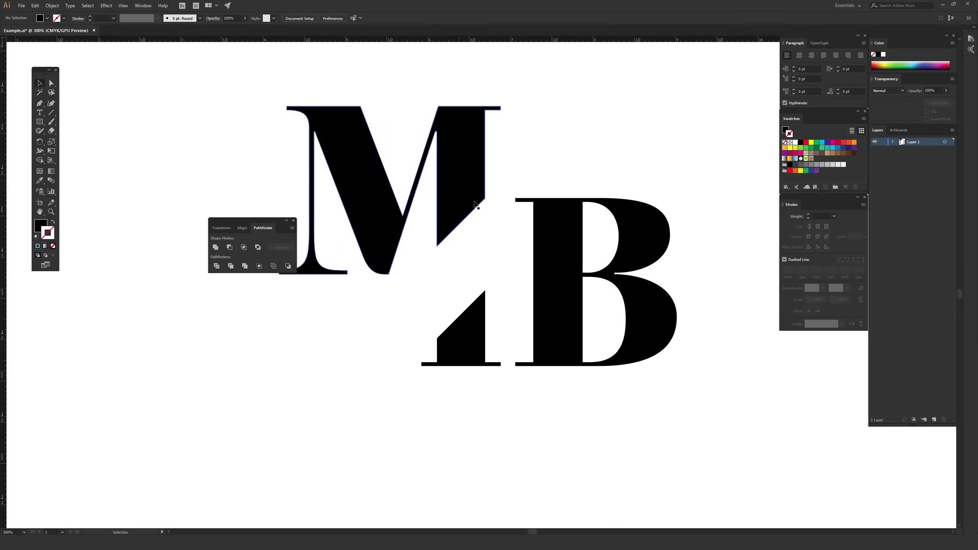
pyautogui.click(566, 224)
pyautogui.click(549, 205)
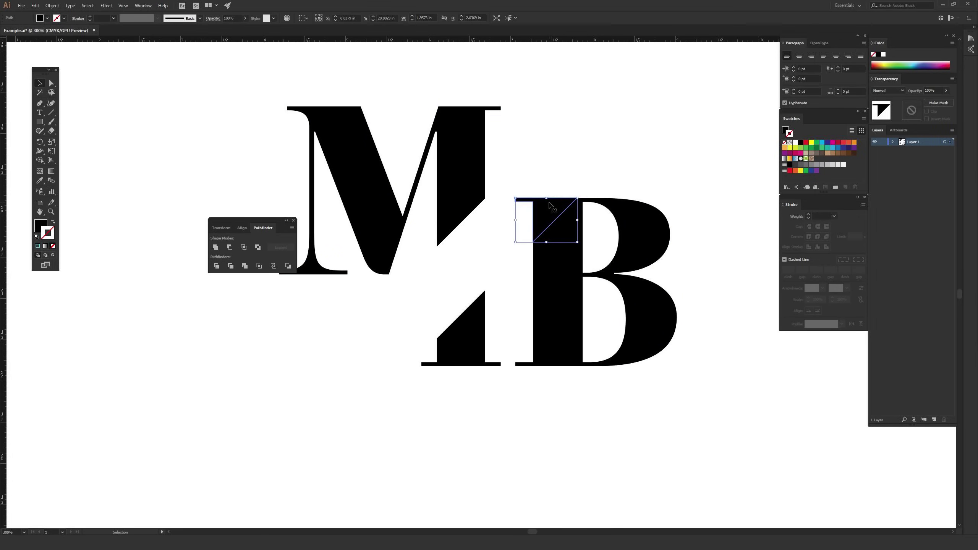
pyautogui.moveTo(571, 217); pyautogui.dragTo(571, 144)
pyautogui.click(636, 133)
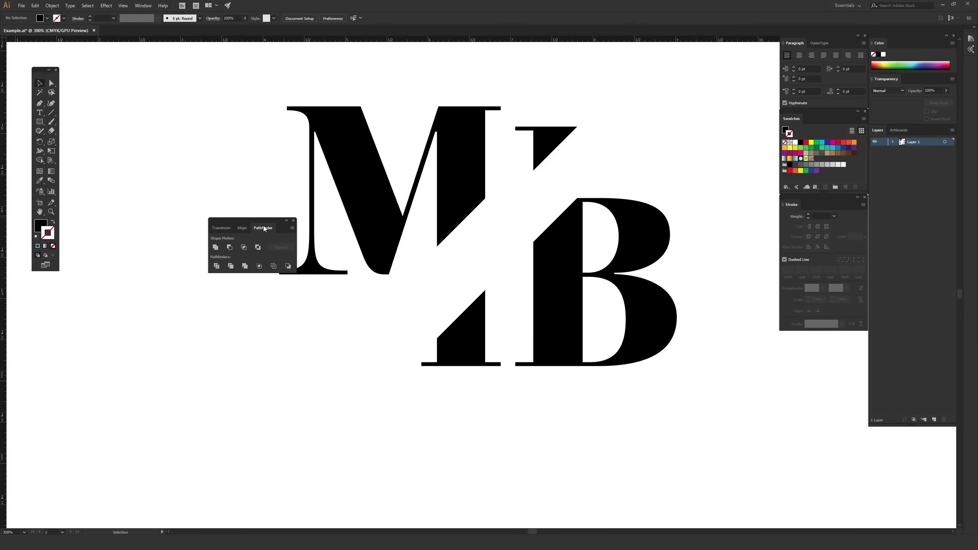
# - Move the Pathfinder settings clear of the letters and undo the moves of the M and B pieces
pyautogui.moveTo(278, 220); pyautogui.dragTo(131, 324)
pyautogui.hotkey('ctrl', 'z')
pyautogui.hotkey('ctrl', 'z')
pyautogui.hotkey('ctrl', 'z')
pyautogui.hotkey('ctrl', '-')
pyautogui.hotkey('ctrl', '-')
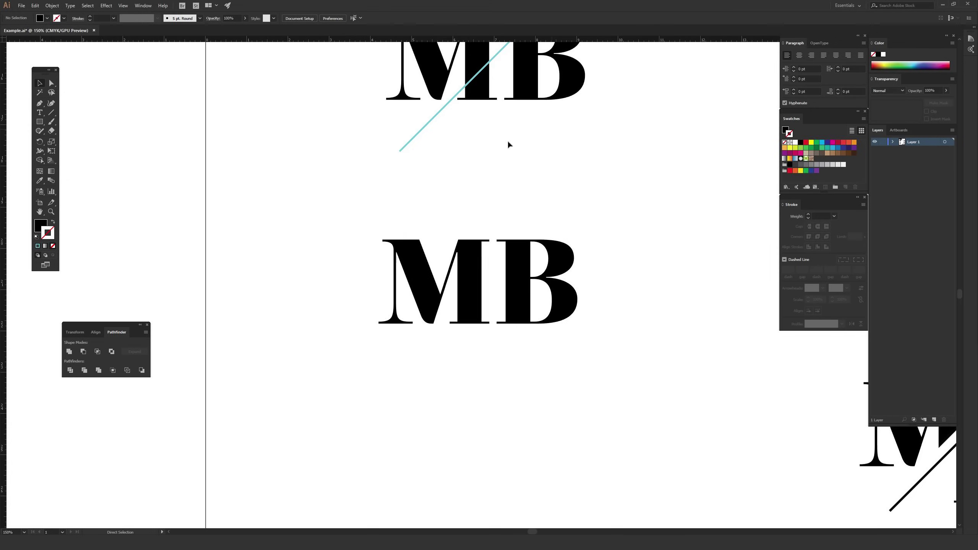
# - Paste the copied diagonal line in place over the divided lower MB and deselect it
pyautogui.moveTo(463, 166); pyautogui.dragTo(384, 131)
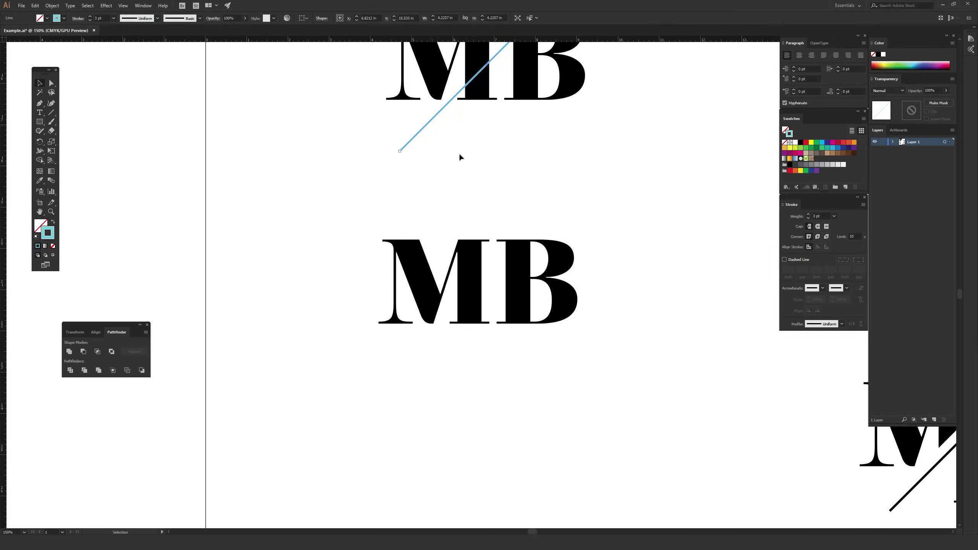
pyautogui.click(590, 194)
pyautogui.press('a')
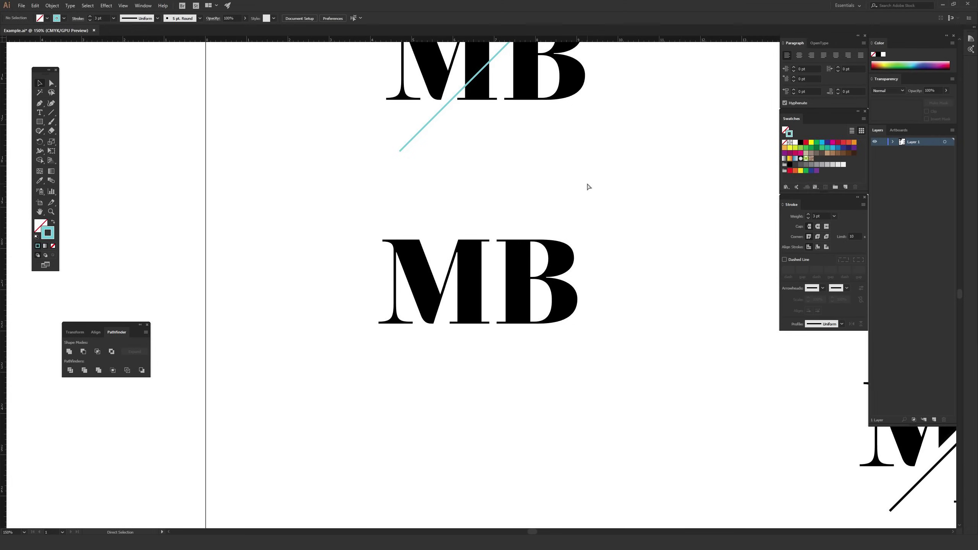
pyautogui.hotkey('ctrl', 'v')
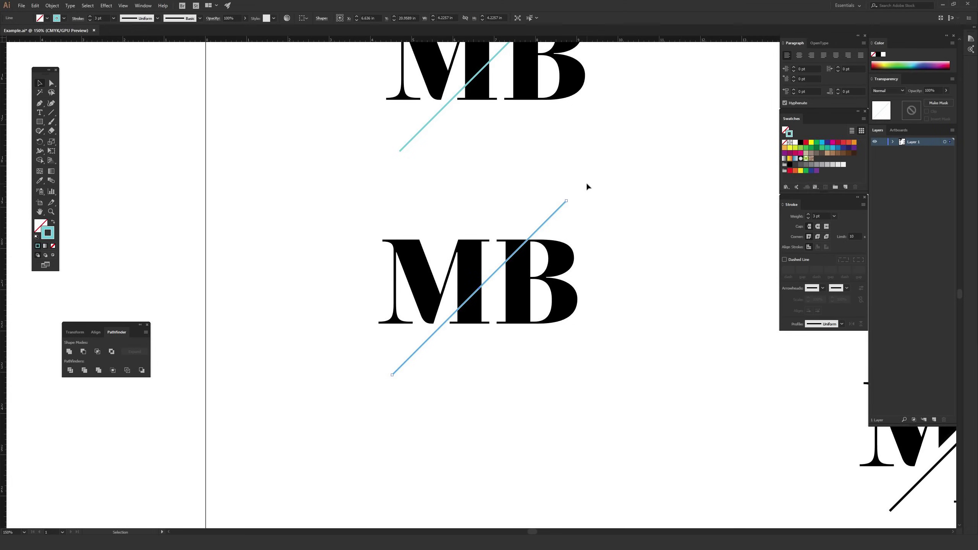
pyautogui.click(614, 162)
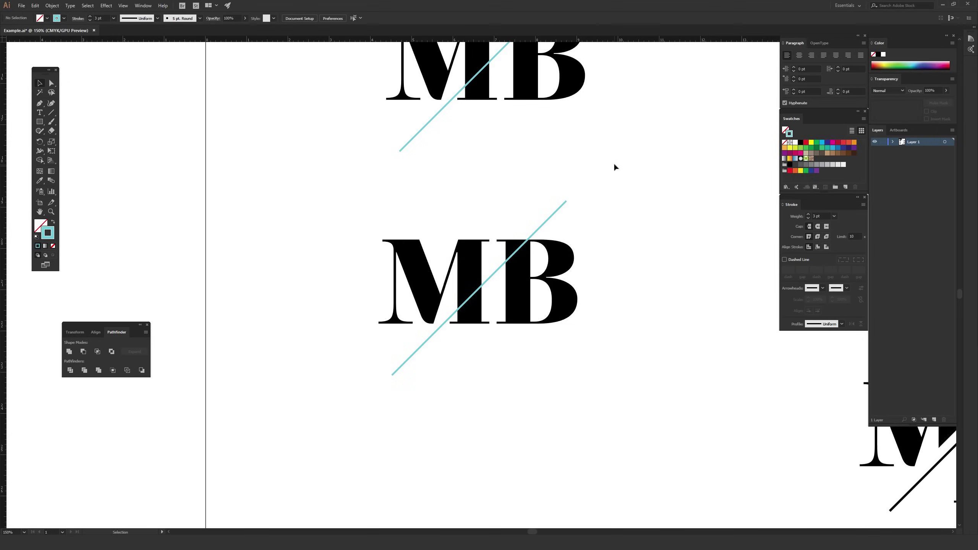
# - Move the diagonal line, the M's upper piece and the B's corner piece together up and left, away from the lower pieces, and deselect them
pyautogui.scroll(-5, 614, 165)
pyautogui.hscroll(8, 614, 165)
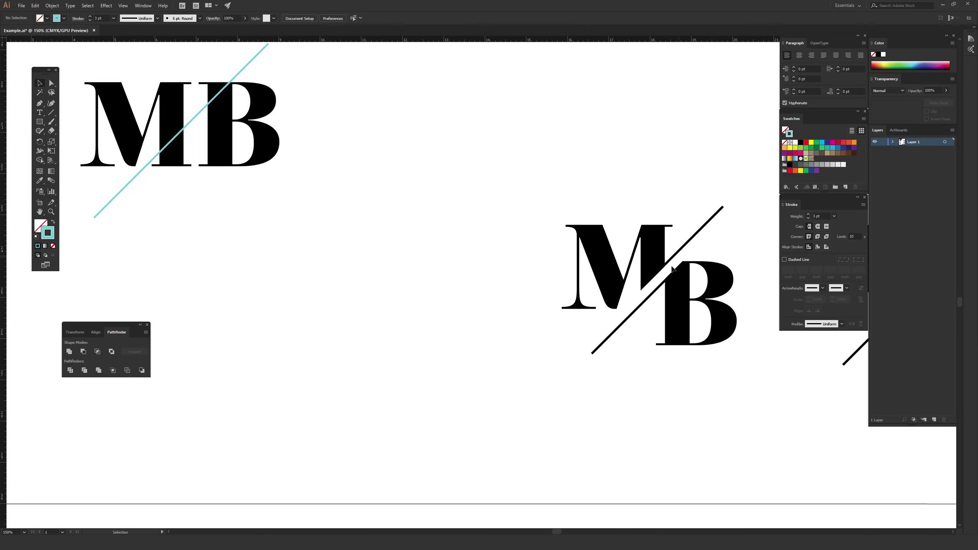
pyautogui.scroll(4, 409, 193)
pyautogui.hscroll(-6, 409, 194)
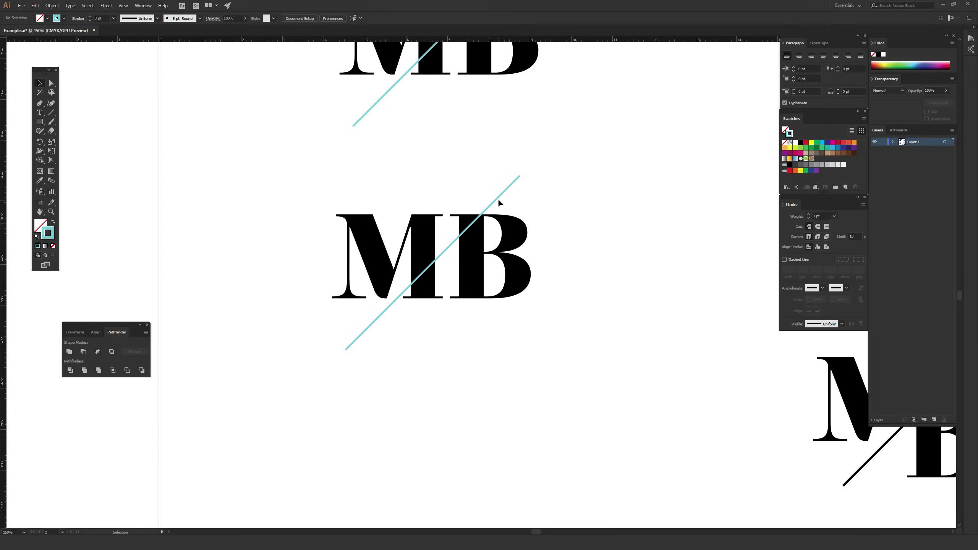
pyautogui.hotkey('ctrl', '+')
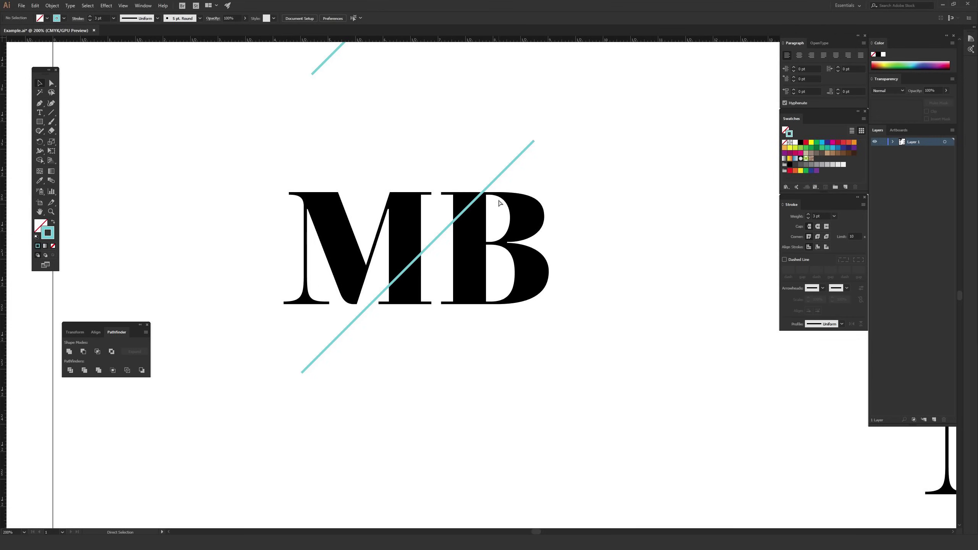
pyautogui.click(521, 157)
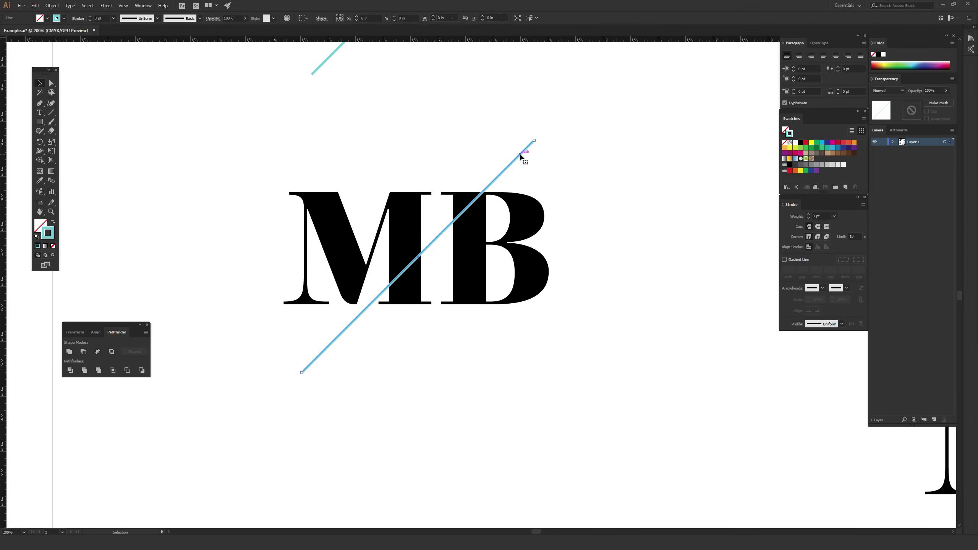
pyautogui.keyDown('shift'); pyautogui.click(458, 200); pyautogui.keyUp('shift')
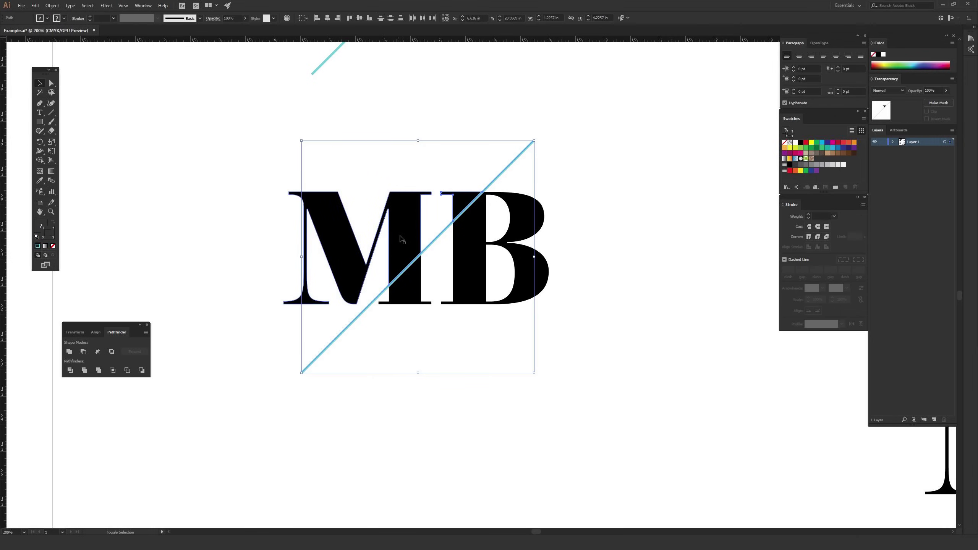
pyautogui.keyDown('shift'); pyautogui.click(409, 214); pyautogui.keyUp('shift')
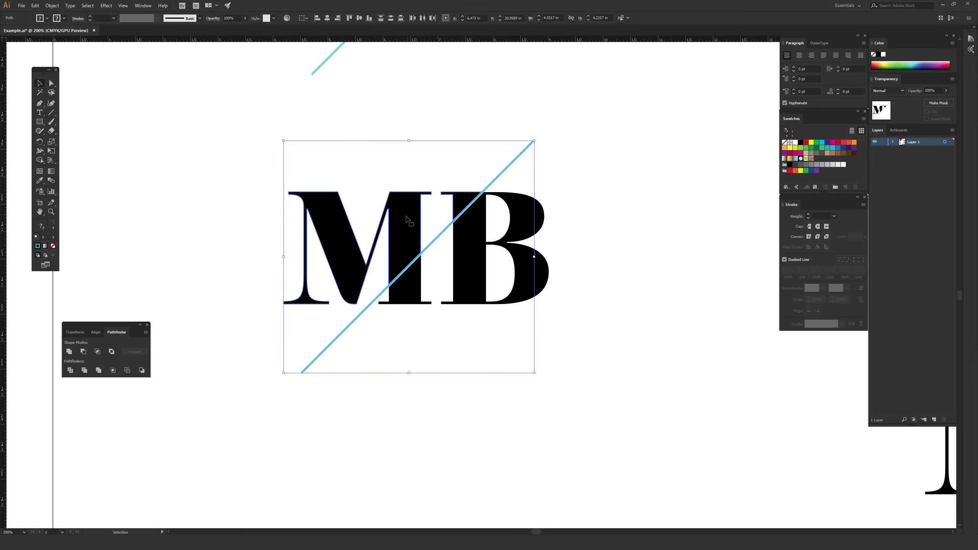
pyautogui.moveTo(408, 212); pyautogui.dragTo(387, 197)
pyautogui.click(597, 177)
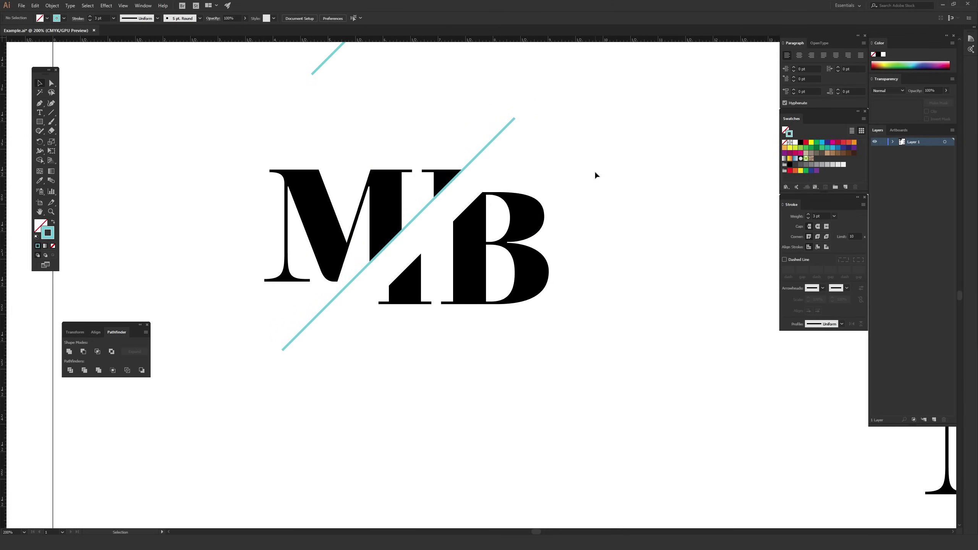
# - Paste a second copy of the diagonal line in place along the lower pieces' cut edge and deselect it
pyautogui.press('a')
pyautogui.hotkey('ctrl', 'f')
pyautogui.press('v')
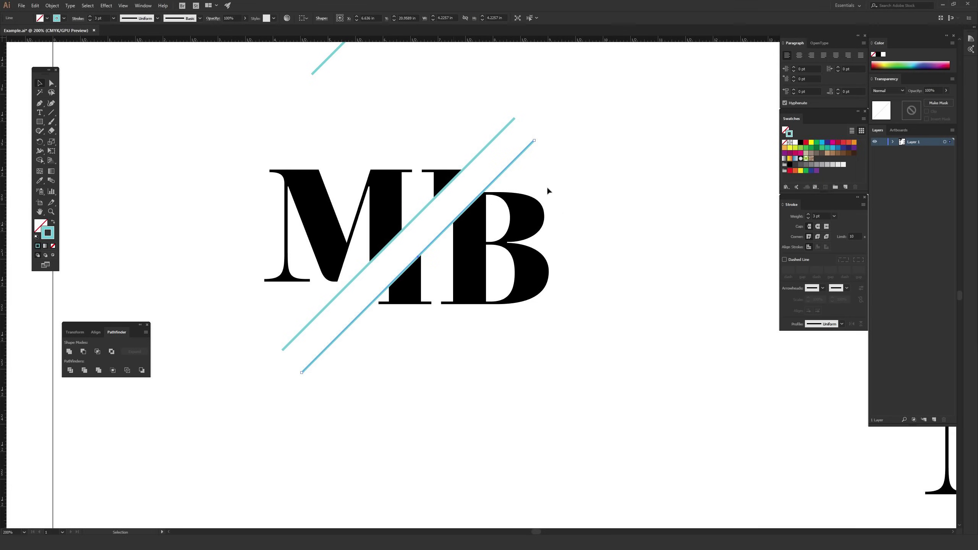
pyautogui.click(616, 179)
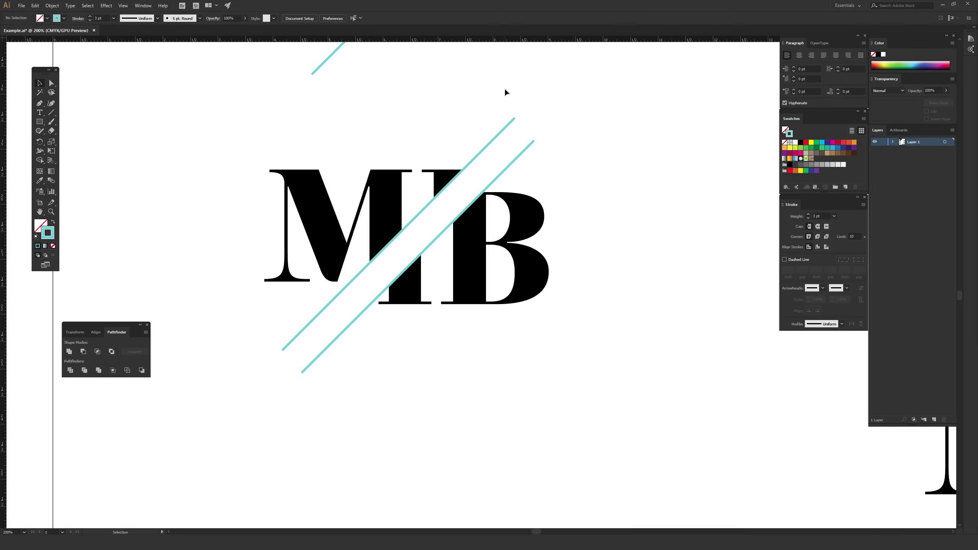
# - Change the stroke colour of both diagonal lines to black (000000) and deselect them
pyautogui.moveTo(504, 91); pyautogui.dragTo(547, 152)
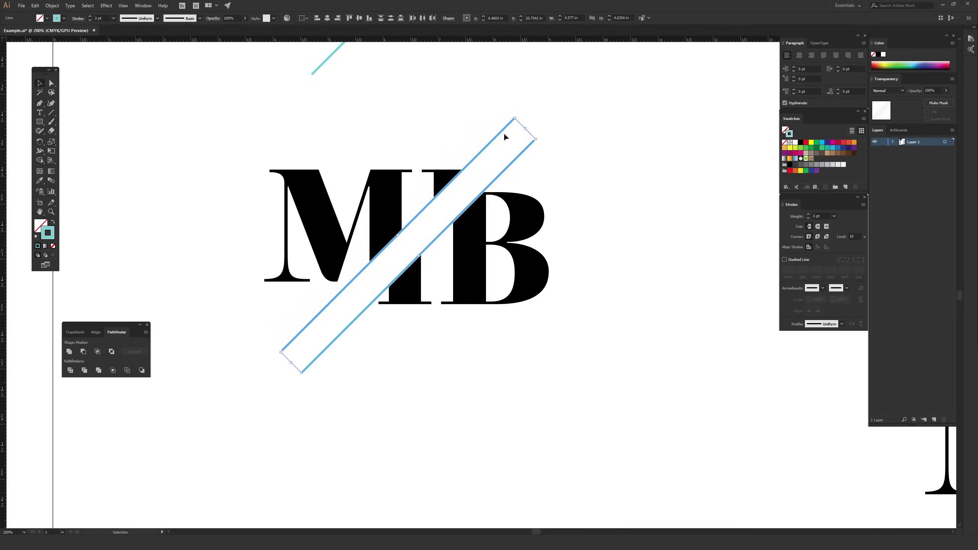
pyautogui.doubleClick(52, 236)
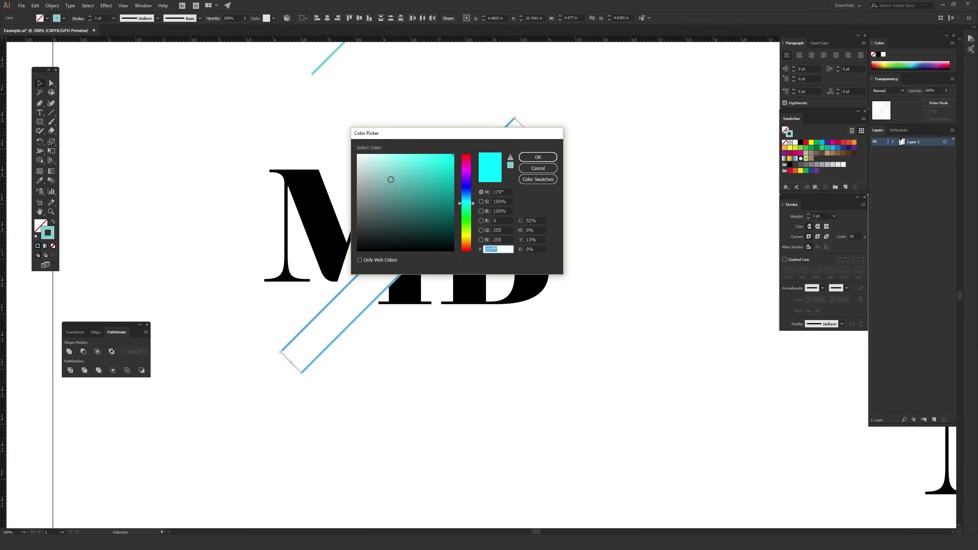
pyautogui.click(485, 249)
pyautogui.moveTo(368, 249); pyautogui.dragTo(348, 262)
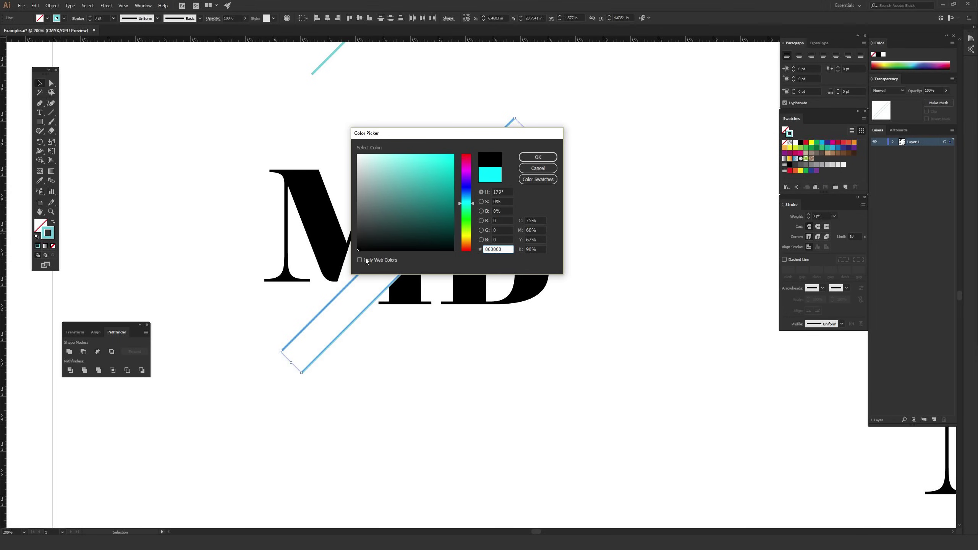
pyautogui.click(550, 157)
pyautogui.click(611, 151)
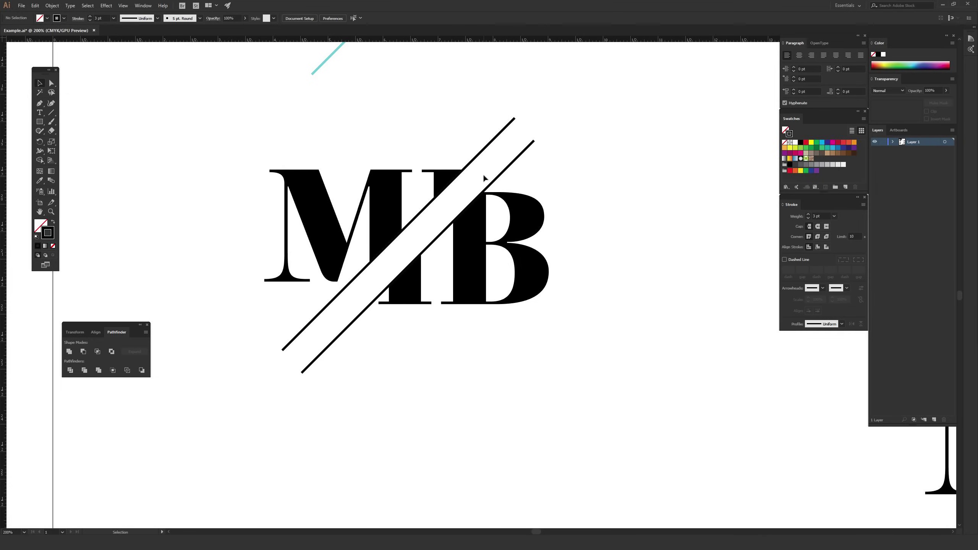
# - Try a 6 pt stroke weight on both diagonal lines, return it to 3 pt and deselect them
pyautogui.moveTo(497, 93); pyautogui.dragTo(541, 163)
pyautogui.hotkey('ctrl', '=')
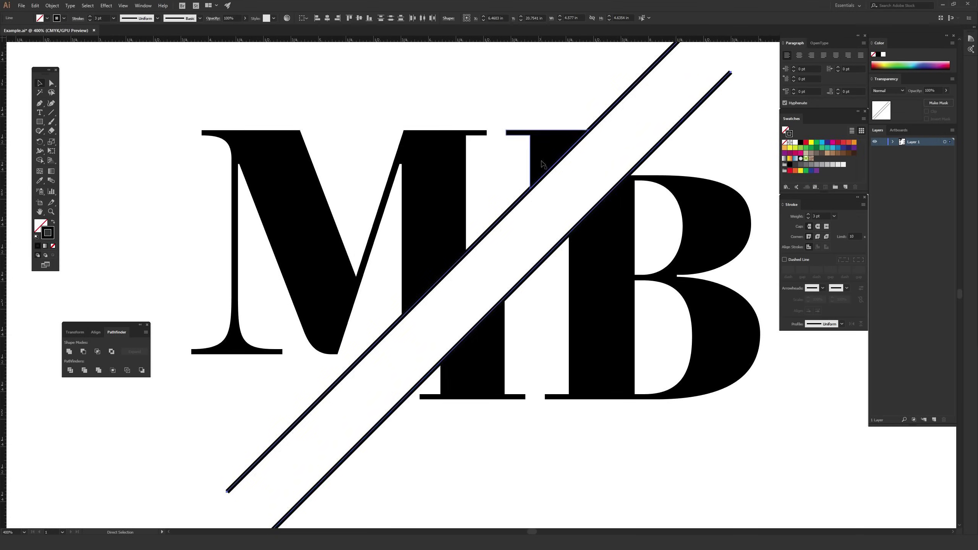
pyautogui.moveTo(827, 199)
pyautogui.mouseDown()
pyautogui.moveTo(728, 162)
pyautogui.moveTo(700, 113)
pyautogui.mouseUp()
pyautogui.click(682, 130)
pyautogui.click(681, 130)
pyautogui.click(681, 131)
pyautogui.click(511, 101)
pyautogui.moveTo(622, 176); pyautogui.dragTo(624, 176)
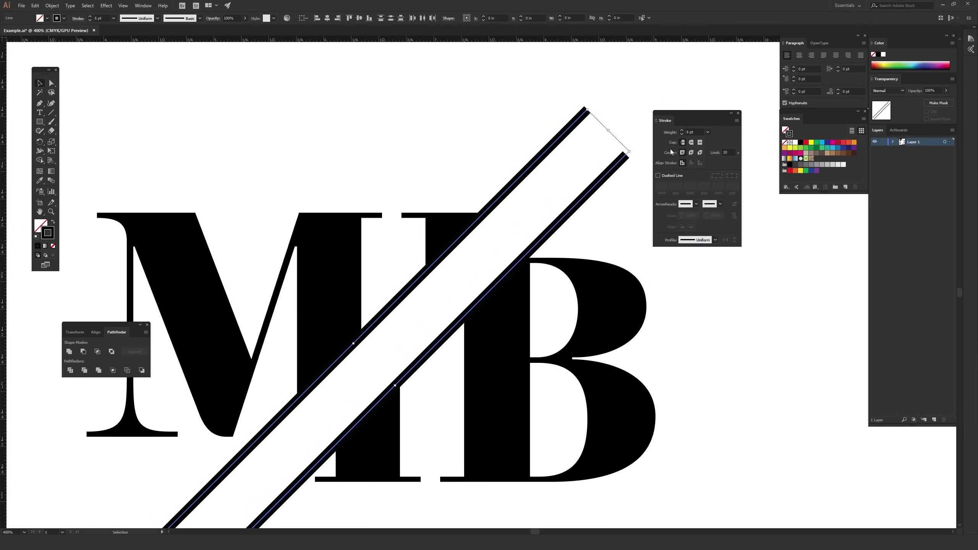
pyautogui.click(681, 133)
pyautogui.click(682, 134)
pyautogui.click(681, 134)
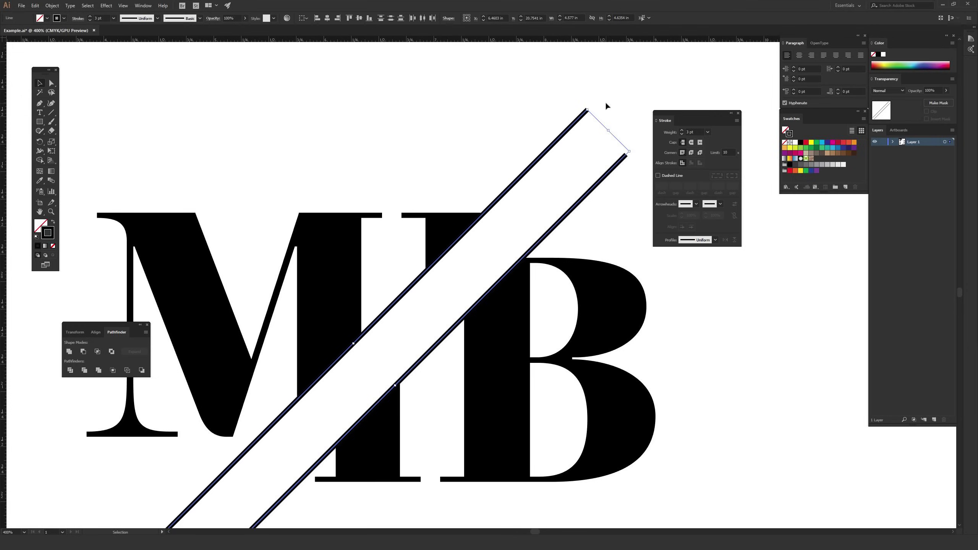
pyautogui.click(606, 103)
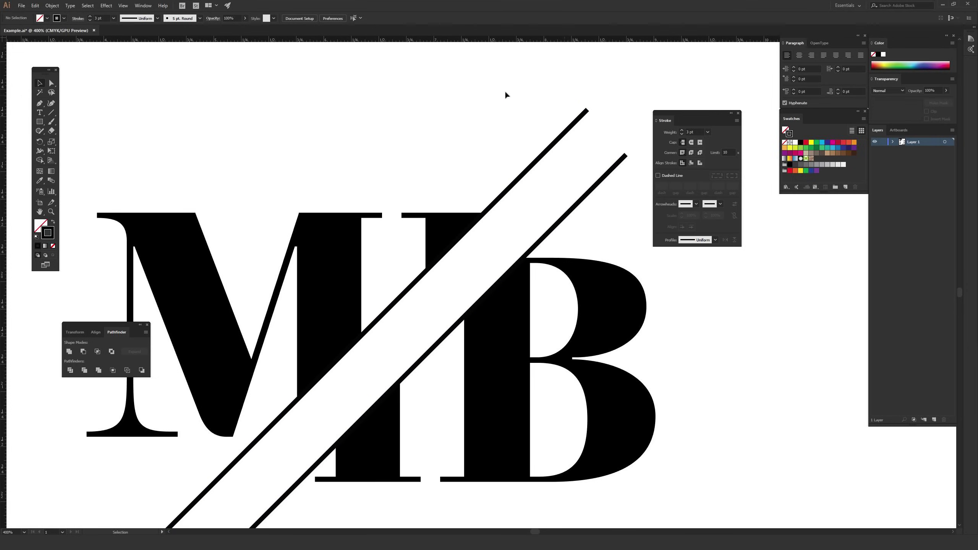
pyautogui.moveTo(504, 92); pyautogui.dragTo(596, 157)
pyautogui.click(467, 123)
pyautogui.press('a')
pyautogui.hotkey('ctrl', '1')
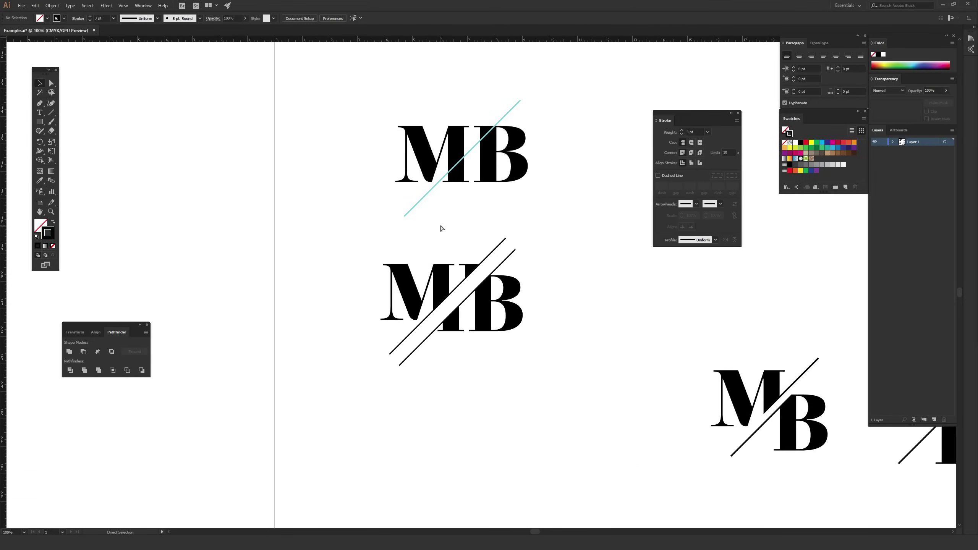
pyautogui.moveTo(521, 246); pyautogui.dragTo(487, 224)
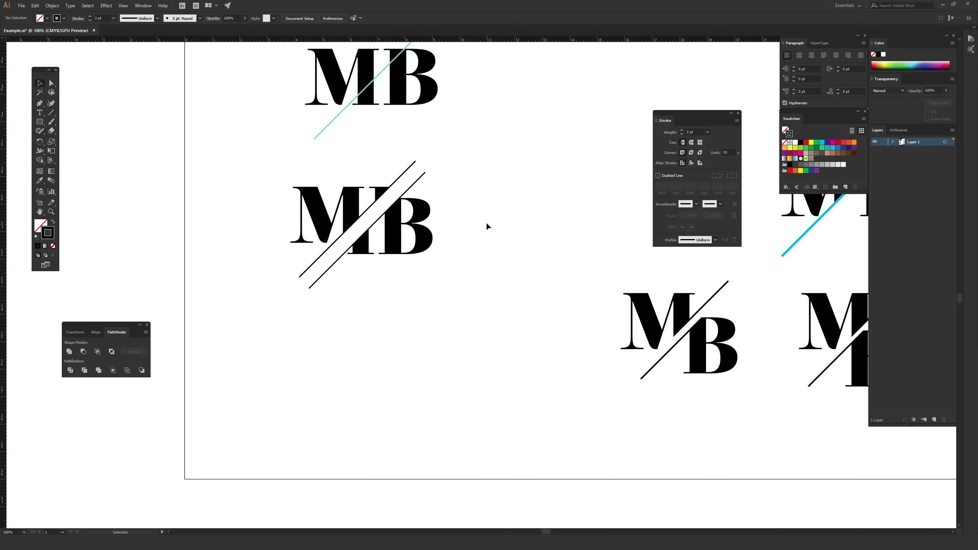
# - Delete the B's leftover corner piece above the lines and the M's leftover lower piece below them
pyautogui.click(379, 191)
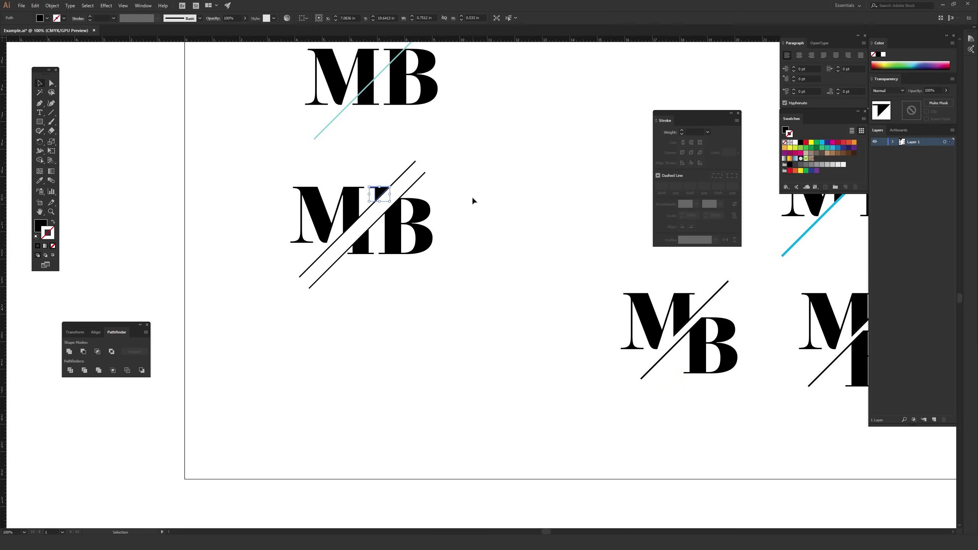
pyautogui.hscroll(-3, 451, 186)
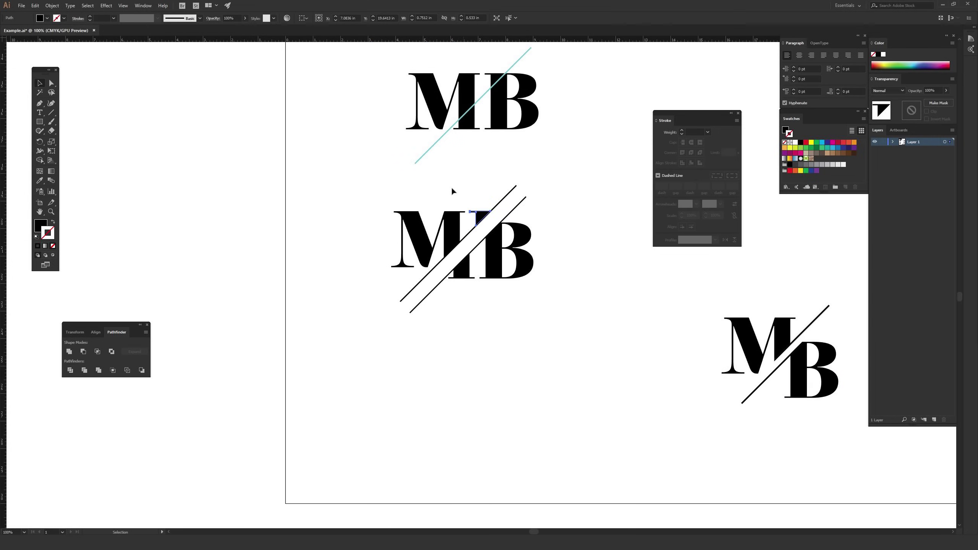
pyautogui.press('a')
pyautogui.click(450, 186)
pyautogui.hotkey('ctrl', '+')
pyautogui.hotkey('ctrl', '+')
pyautogui.hotkey('ctrl', '+')
pyautogui.press('v')
pyautogui.click(478, 81)
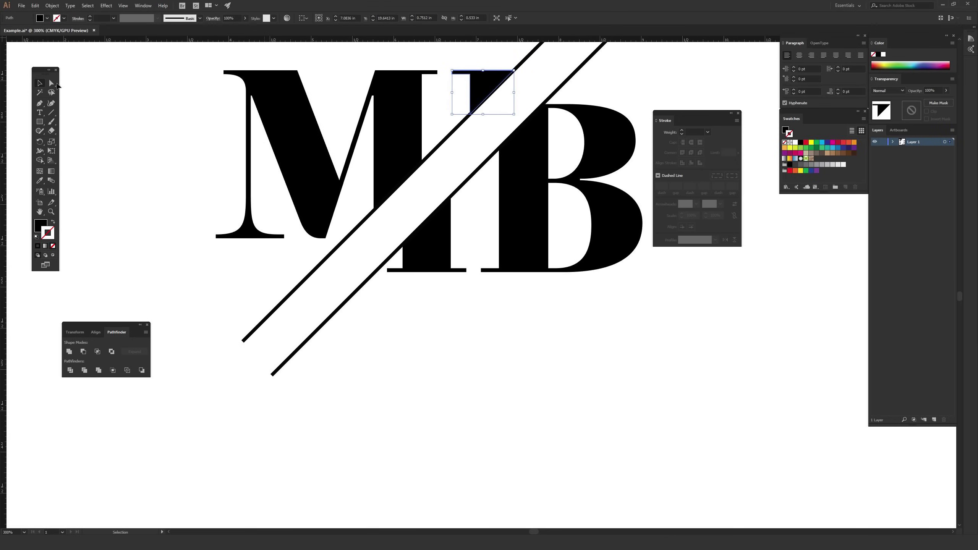
pyautogui.moveTo(281, 79); pyautogui.dragTo(231, 140)
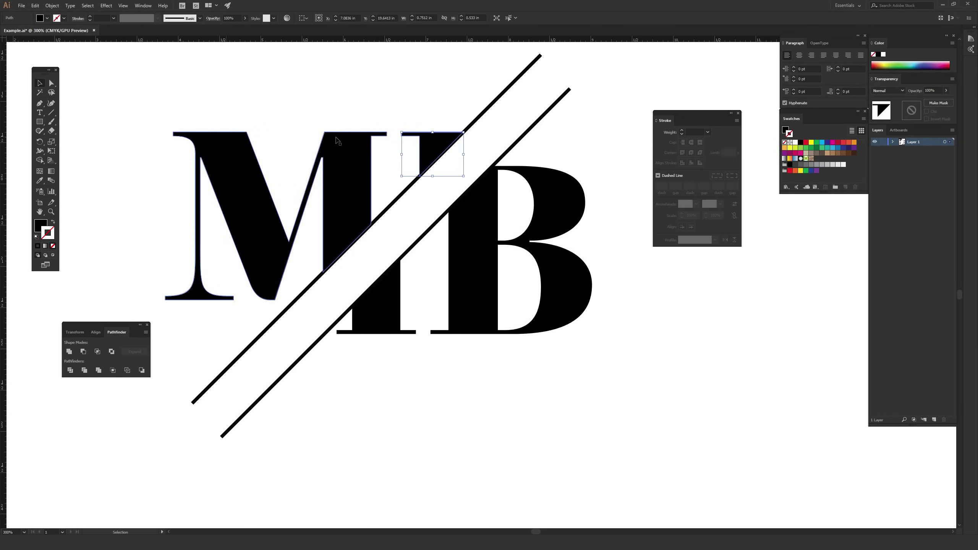
pyautogui.press('Delete')
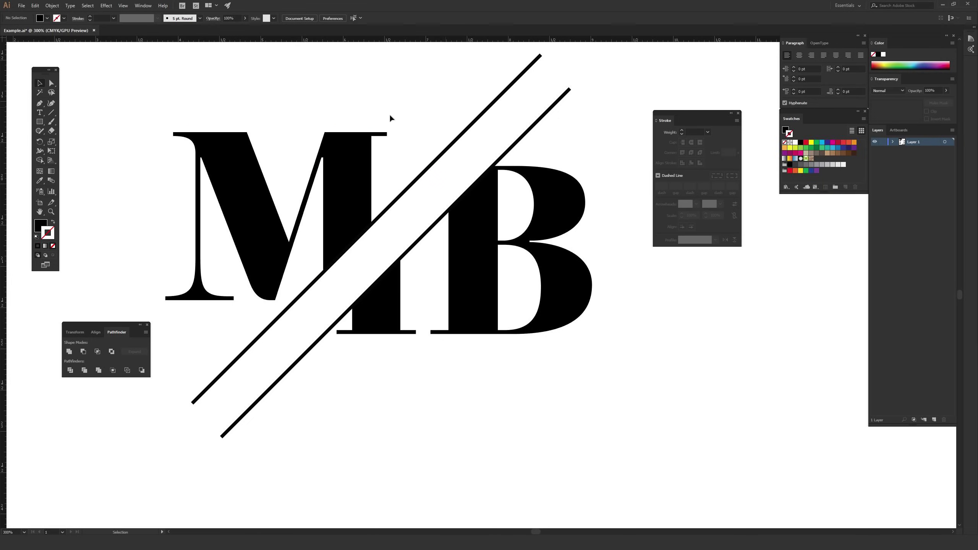
pyautogui.click(384, 314)
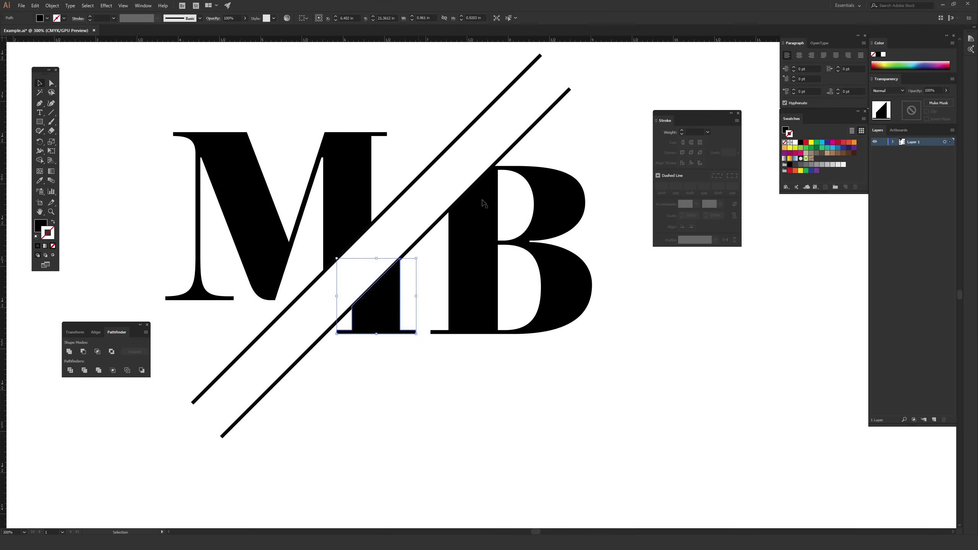
pyautogui.press('Delete')
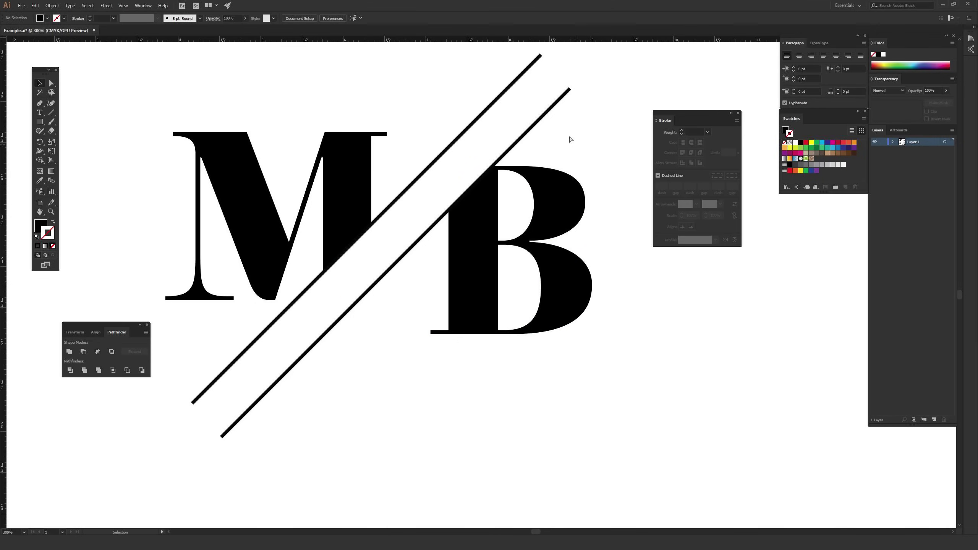
# - Move the B and its diagonal line together down and left, closer under the M, and deselect them
pyautogui.hotkey('ctrl', '-')
pyautogui.moveTo(457, 201); pyautogui.dragTo(563, 311)
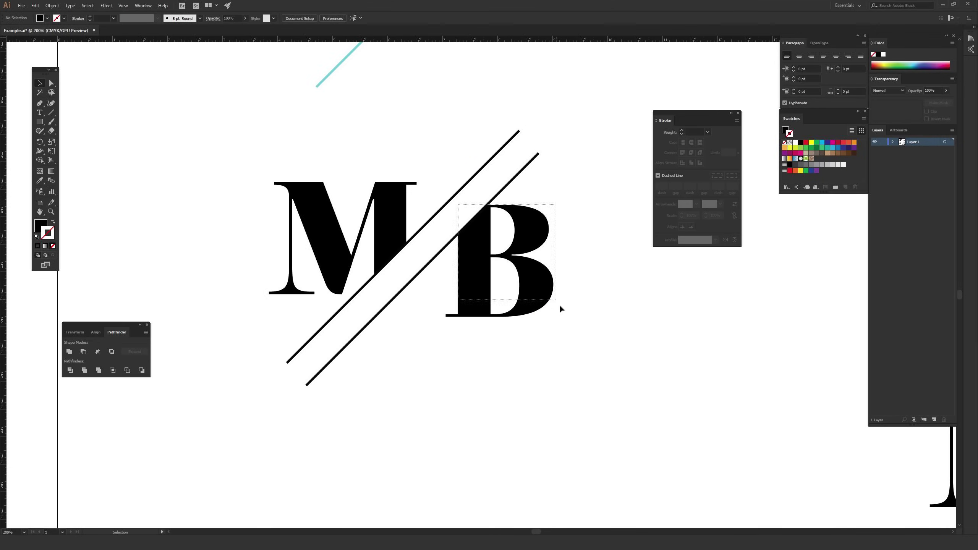
pyautogui.moveTo(532, 228); pyautogui.dragTo(470, 265)
pyautogui.click(581, 233)
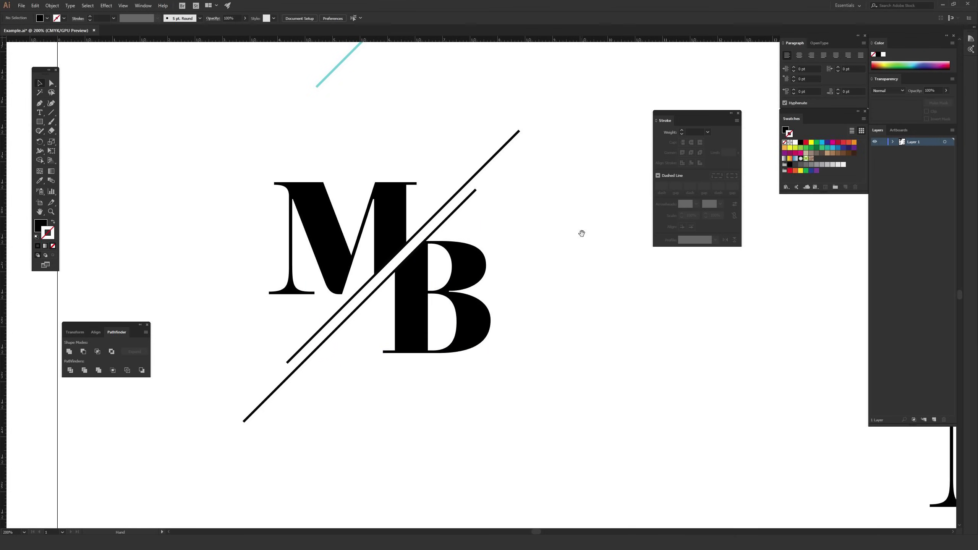
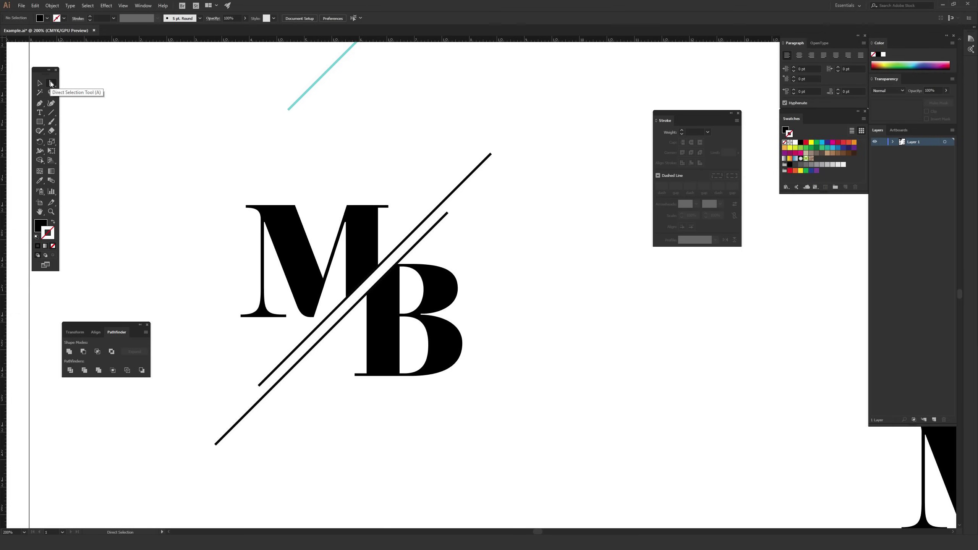
# - Try moving only the lower end point of the M's diagonal line beyond the B, and undo it
pyautogui.hotkey('ctrl', '=')
pyautogui.hotkey('ctrl', '=')
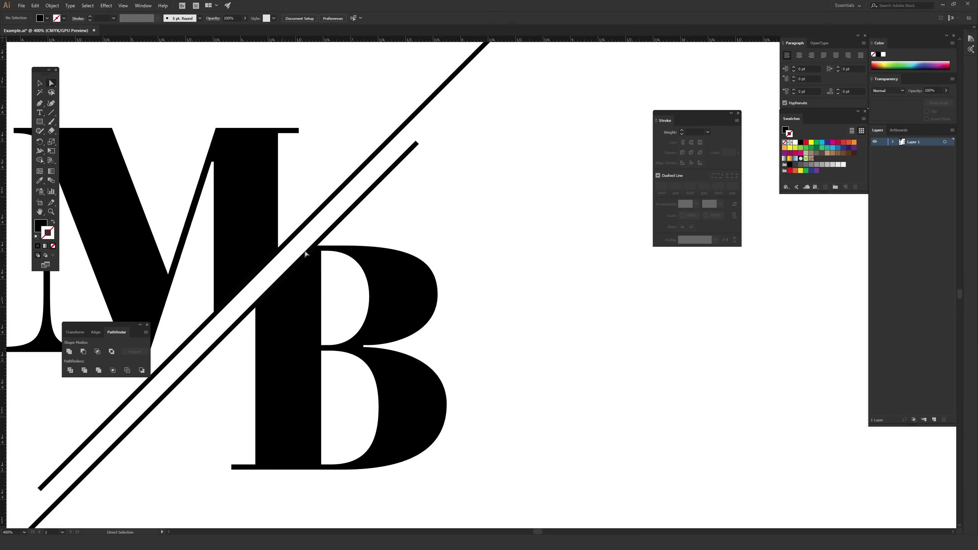
pyautogui.moveTo(390, 284); pyautogui.dragTo(484, 257)
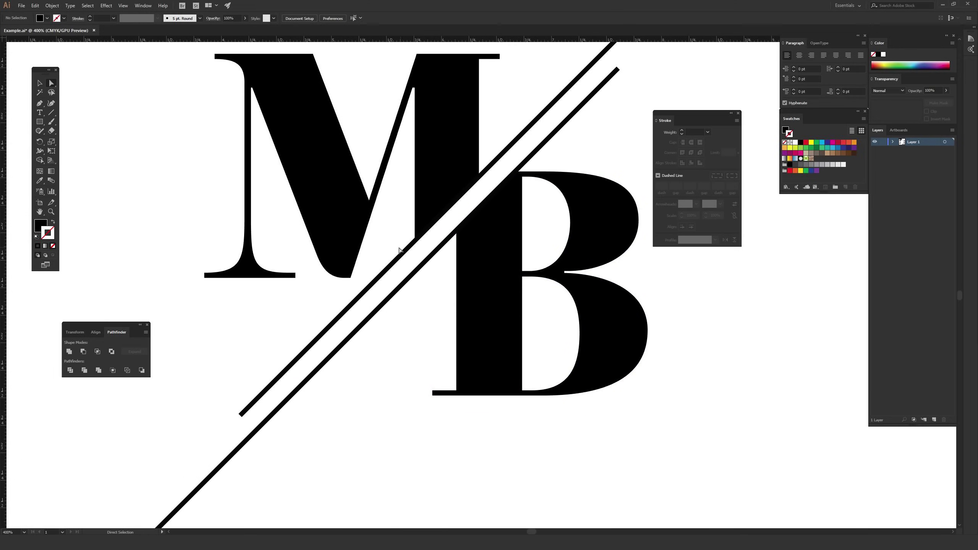
pyautogui.click(240, 415)
pyautogui.moveTo(240, 416); pyautogui.dragTo(633, 476)
pyautogui.moveTo(642, 281); pyautogui.dragTo(473, 408)
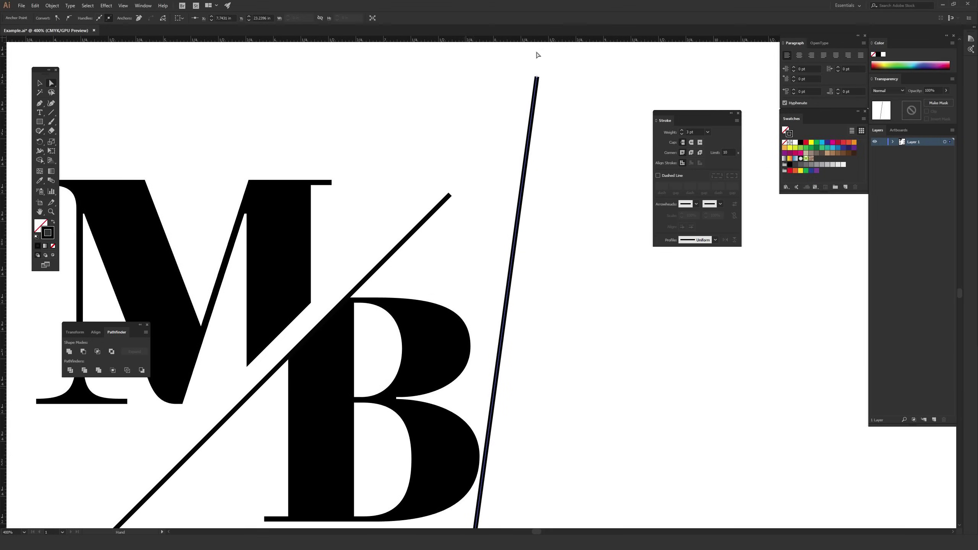
pyautogui.scroll(-5, 518, 170)
pyautogui.hscroll(-1, 517, 170)
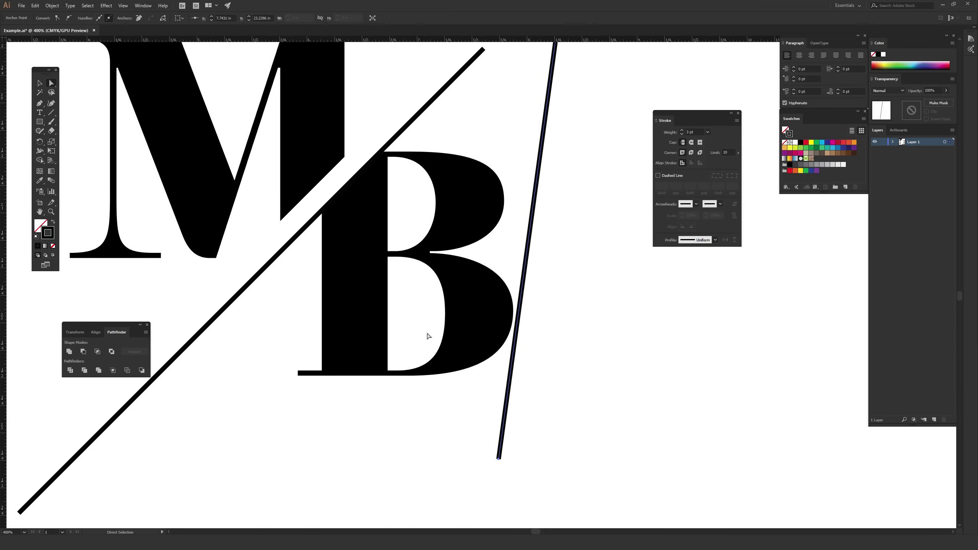
pyautogui.hotkey('ctrl', 'z')
# - Shorten the M's diagonal line by moving its lower end point up to the tip of the M's cut stem
pyautogui.scroll(2, 470, 335)
pyautogui.hscroll(-6, 470, 335)
pyautogui.click(264, 426)
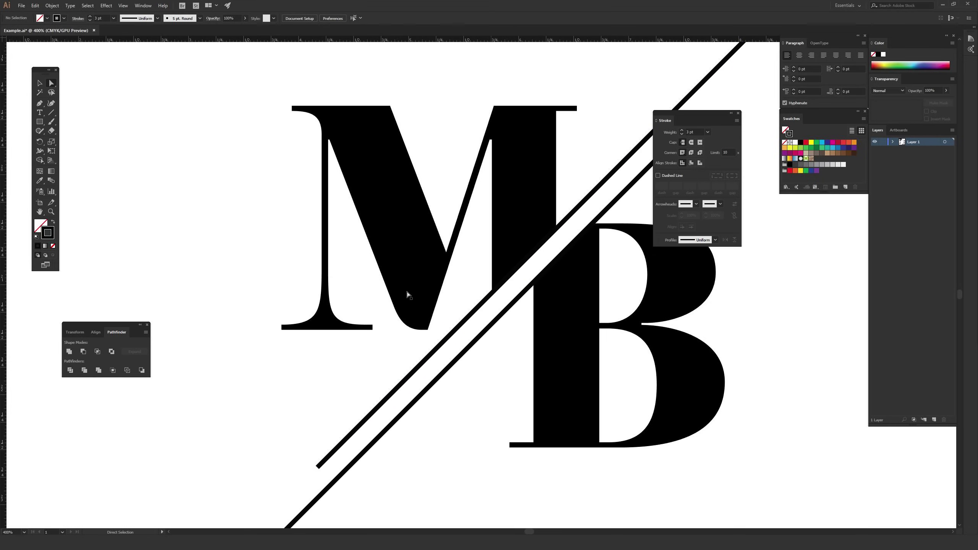
pyautogui.moveTo(322, 409); pyautogui.dragTo(290, 377)
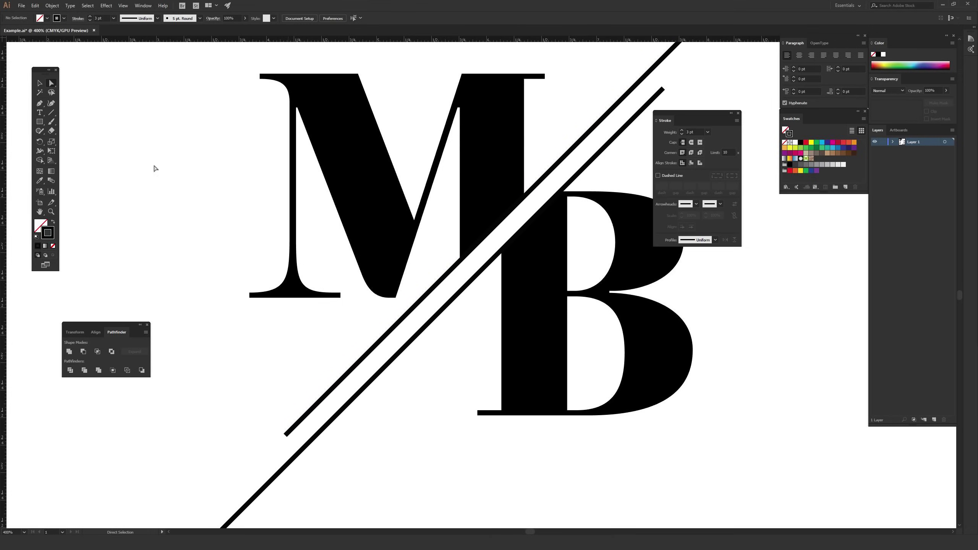
pyautogui.moveTo(266, 422); pyautogui.dragTo(286, 438)
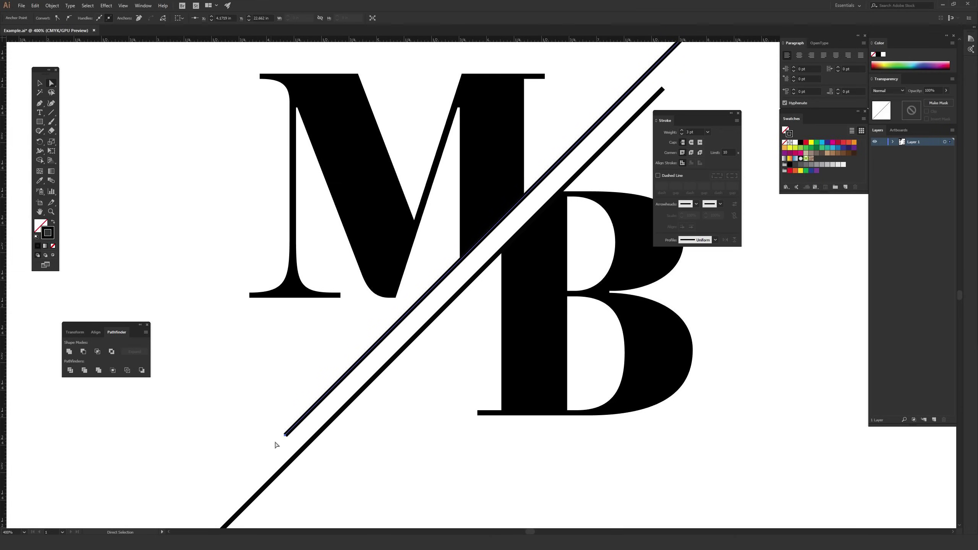
pyautogui.moveTo(287, 438); pyautogui.dragTo(460, 261)
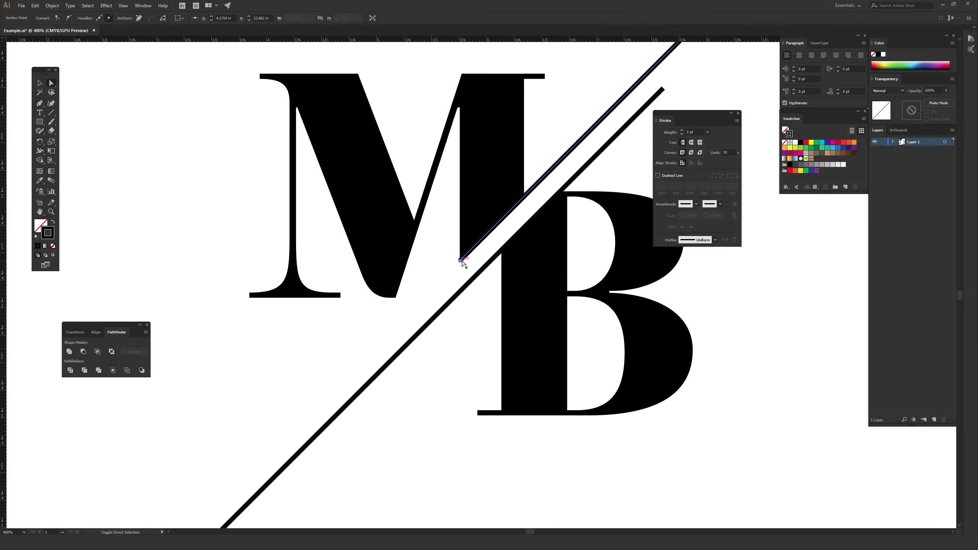
pyautogui.click(436, 292)
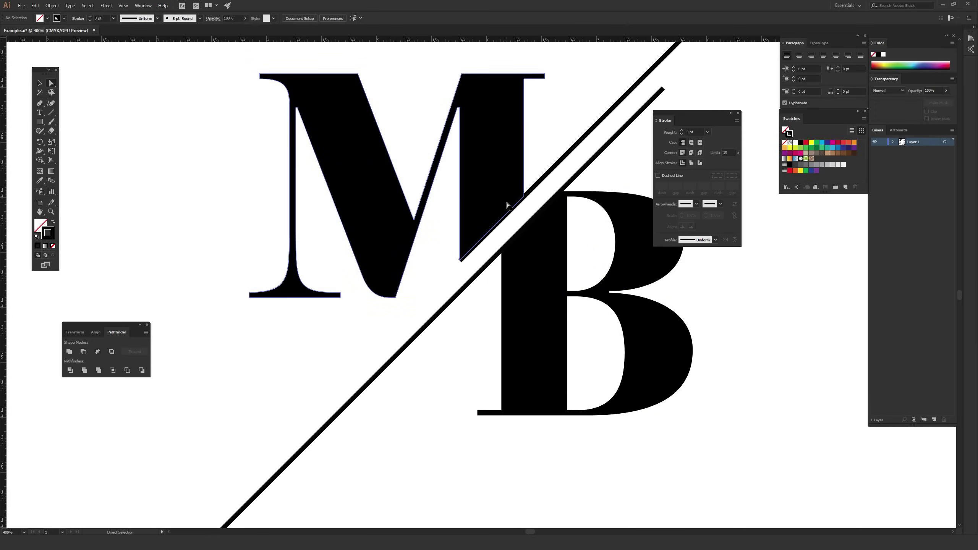
# - Shorten the B's diagonal line by moving its upper end point down to the B's top cut corner
pyautogui.moveTo(504, 295); pyautogui.dragTo(435, 285)
pyautogui.click(585, 71)
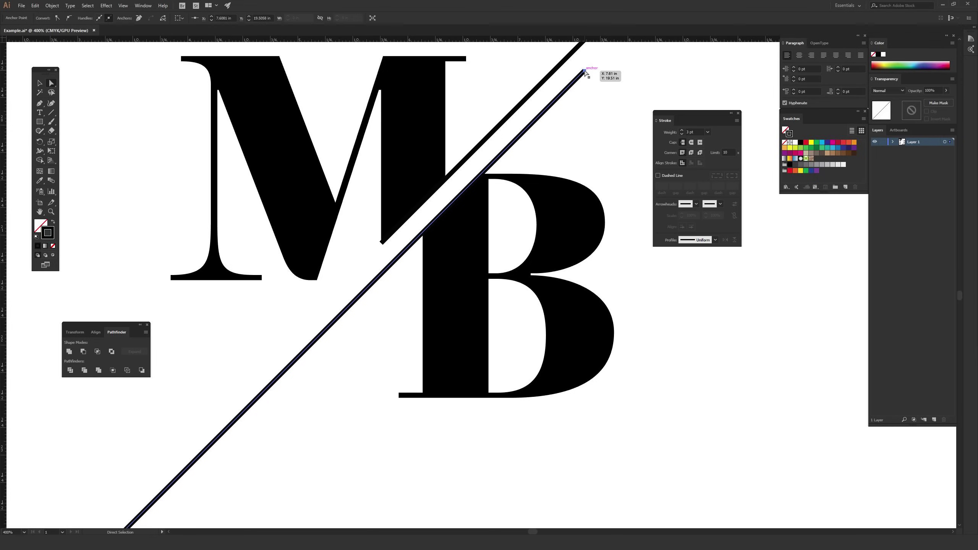
pyautogui.moveTo(584, 71); pyautogui.dragTo(479, 176)
pyautogui.click(520, 153)
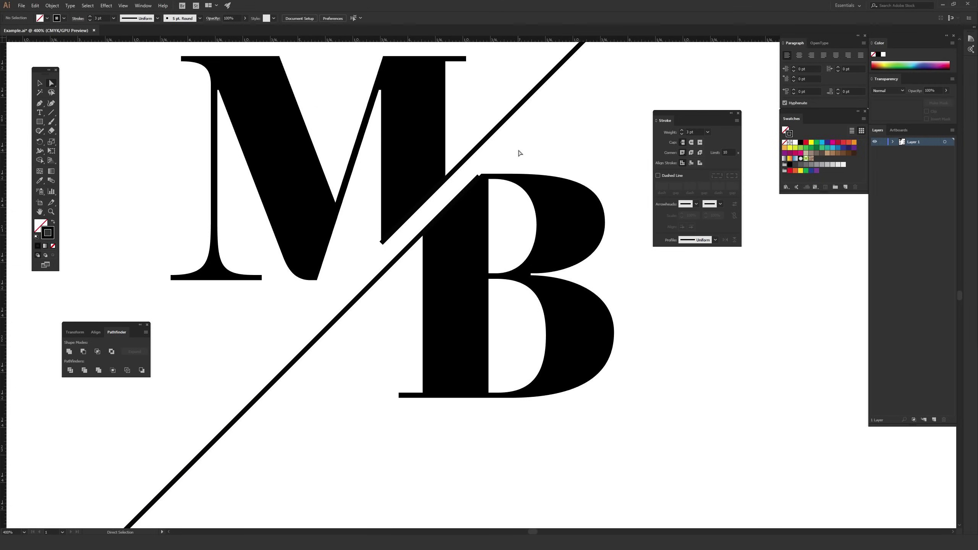
# - Nudge and shift the B's diagonal line so its upper end sits flush inside the B's top cut corner, and deselect it
pyautogui.hotkey('ctrl', '=')
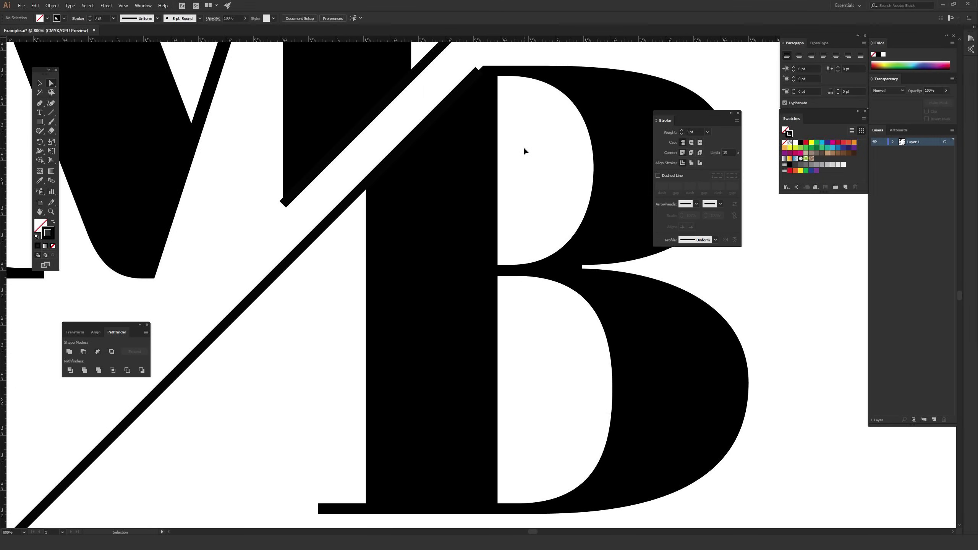
pyautogui.moveTo(523, 101); pyautogui.dragTo(529, 262)
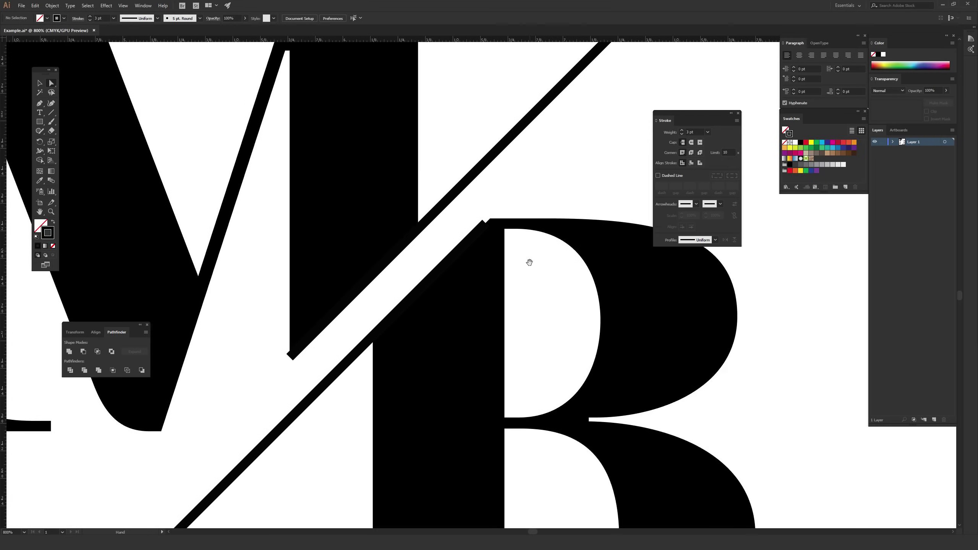
pyautogui.moveTo(538, 223); pyautogui.dragTo(542, 250)
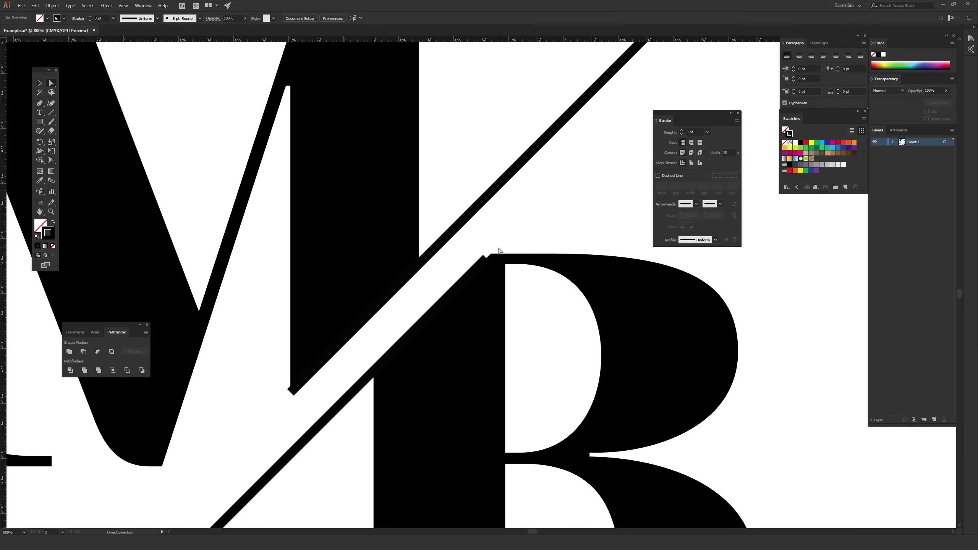
pyautogui.click(40, 84)
pyautogui.click(347, 401)
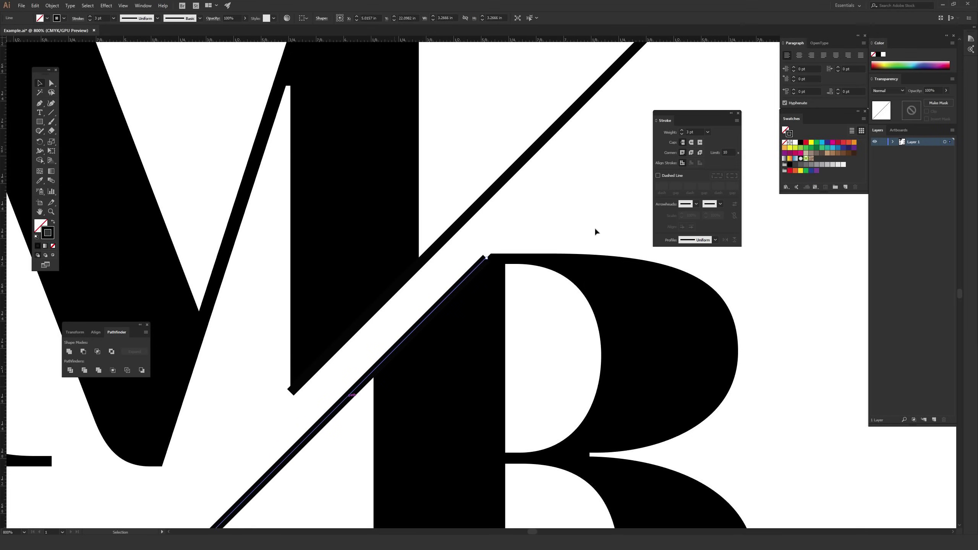
pyautogui.press('Right')
pyautogui.press('Right')
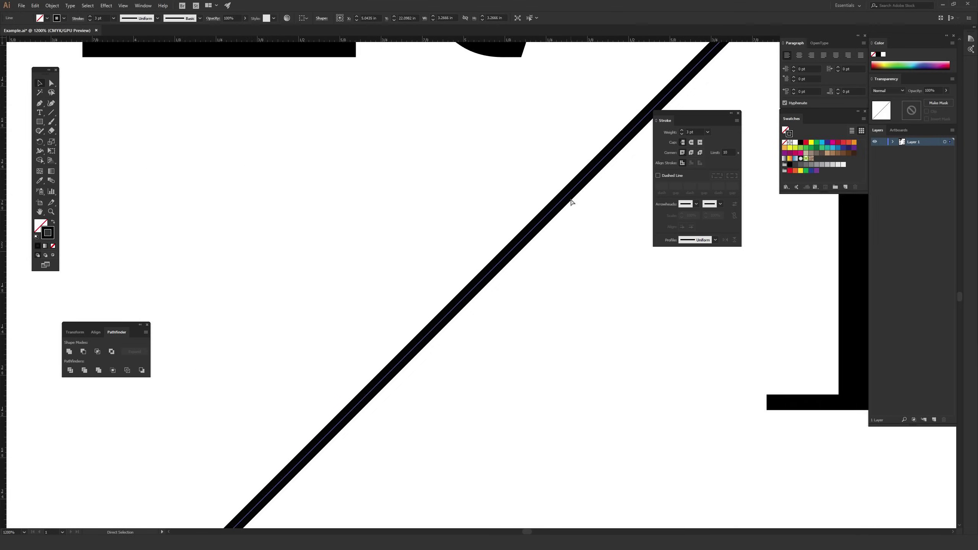
pyautogui.hotkey('ctrl', '+')
pyautogui.moveTo(603, 219); pyautogui.dragTo(459, 310)
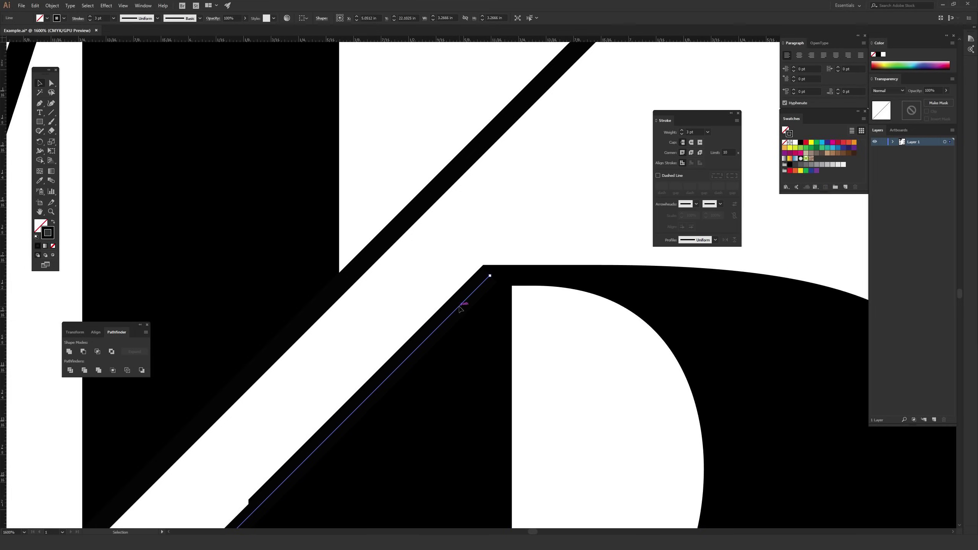
pyautogui.moveTo(454, 316); pyautogui.dragTo(452, 310)
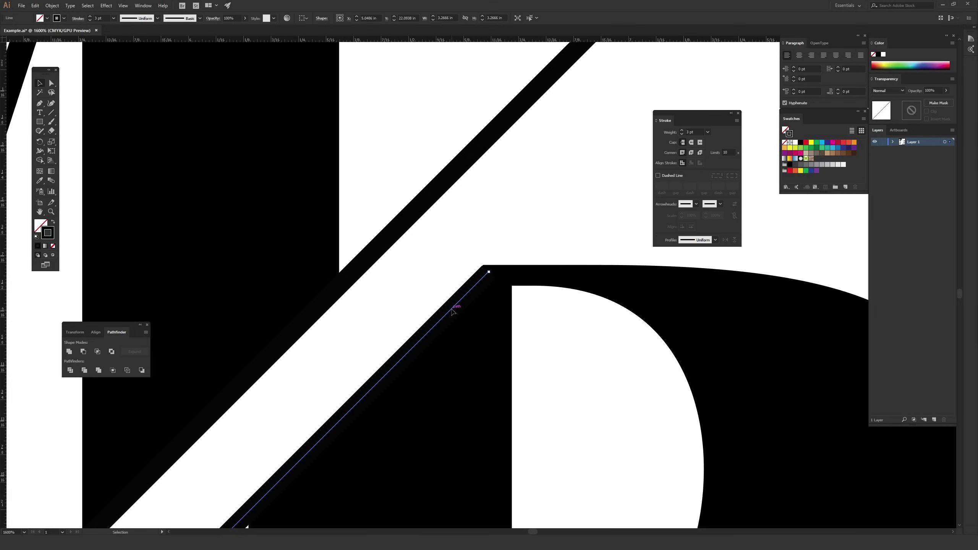
pyautogui.click(493, 233)
# - Expand the fill and stroke of the M's diagonal line into a filled shape, and deselect it
pyautogui.hotkey('ctrl', '-')
pyautogui.hotkey('ctrl', '-')
pyautogui.hotkey('ctrl', '-')
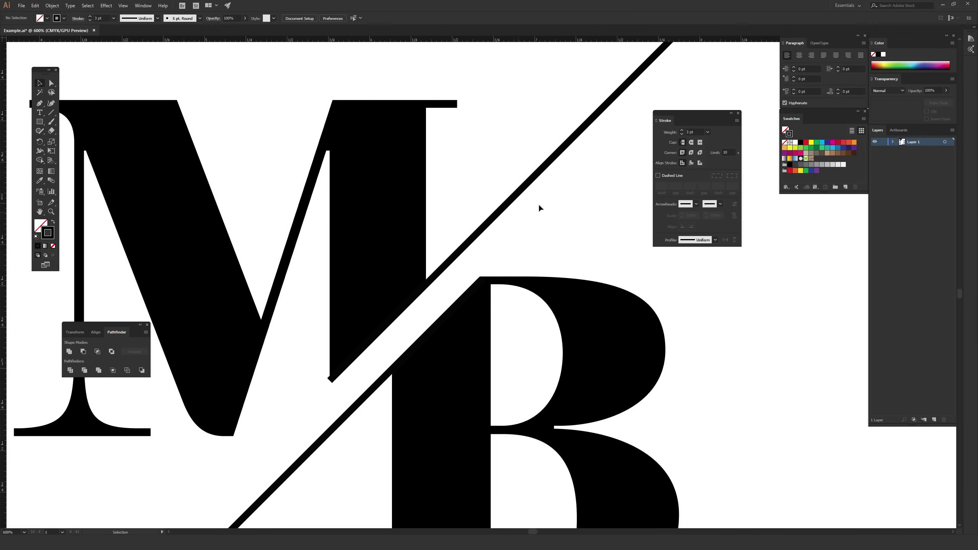
pyautogui.click(533, 178)
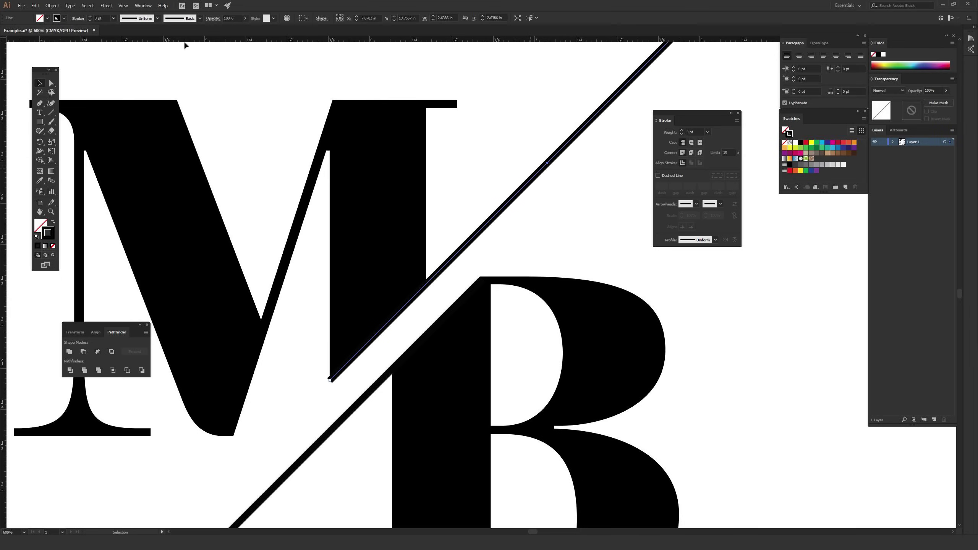
pyautogui.click(53, 5)
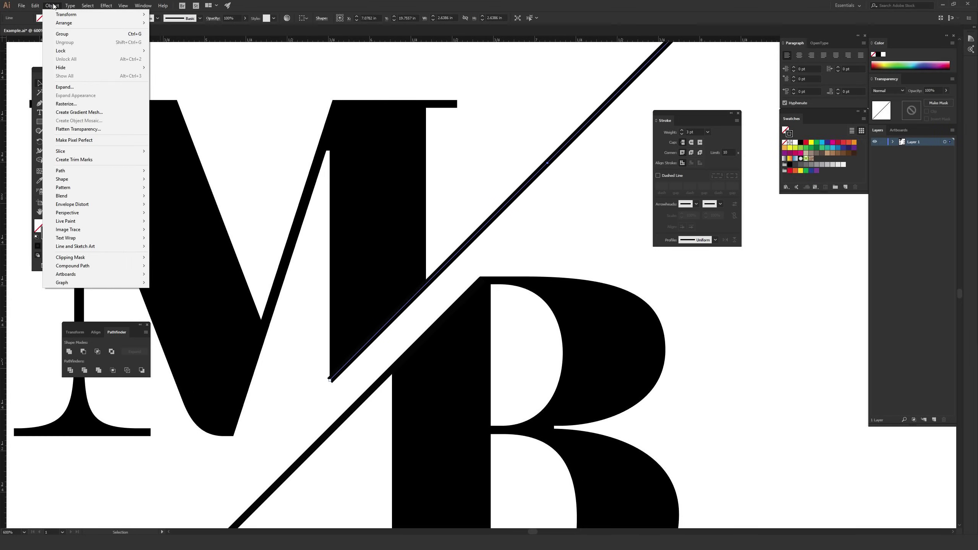
pyautogui.click(84, 91)
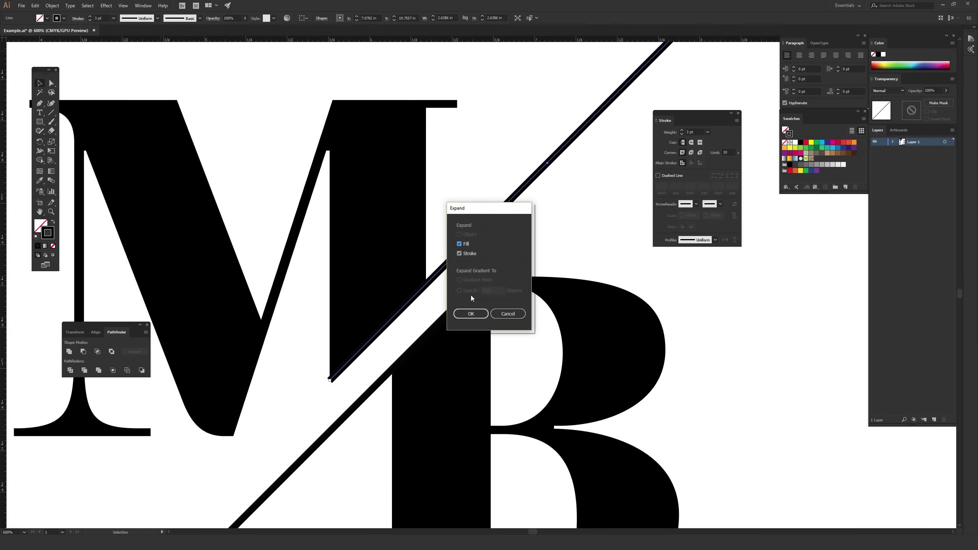
pyautogui.click(473, 315)
pyautogui.press('v')
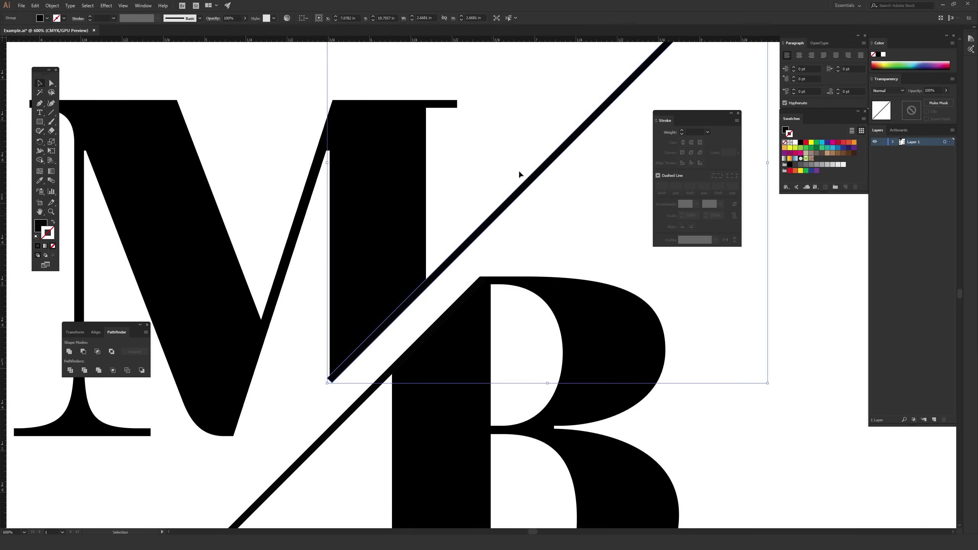
pyautogui.click(563, 190)
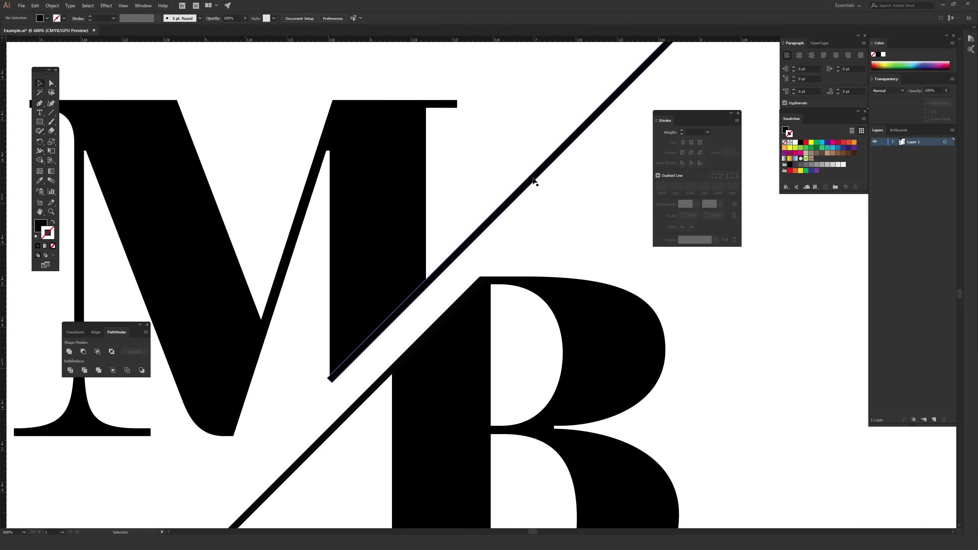
pyautogui.click(533, 179)
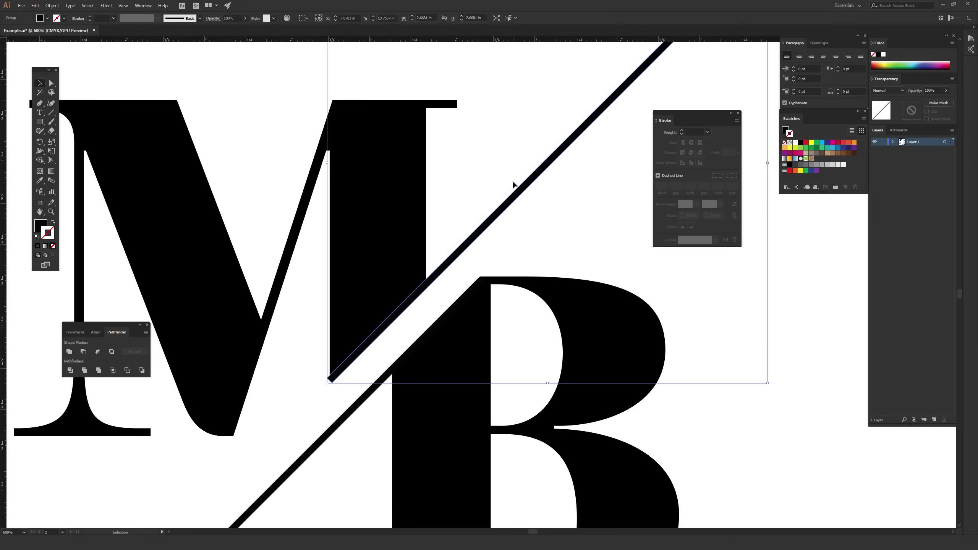
pyautogui.click(478, 191)
# - Move the outer corner point at the expanded M line's lower end down so the end continues the stem's vertical edge to a point
pyautogui.scroll(-4, 530, 164)
pyautogui.hscroll(-3, 531, 164)
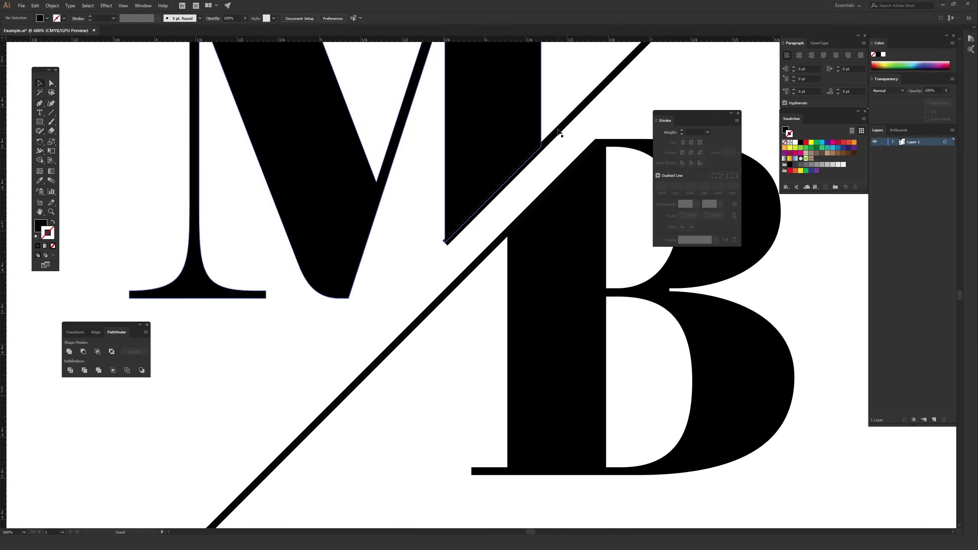
pyautogui.scroll(3, 508, 200)
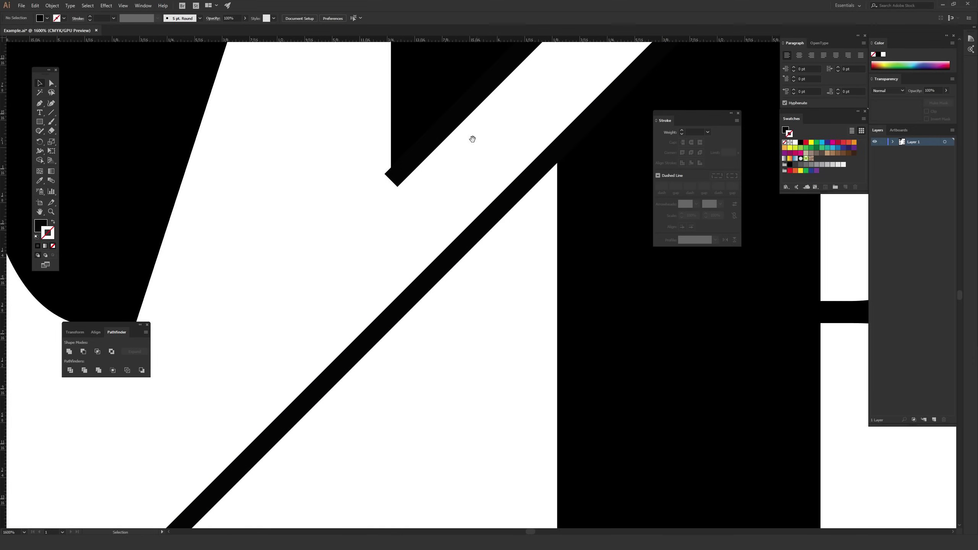
pyautogui.moveTo(472, 138); pyautogui.dragTo(488, 297)
pyautogui.press('a')
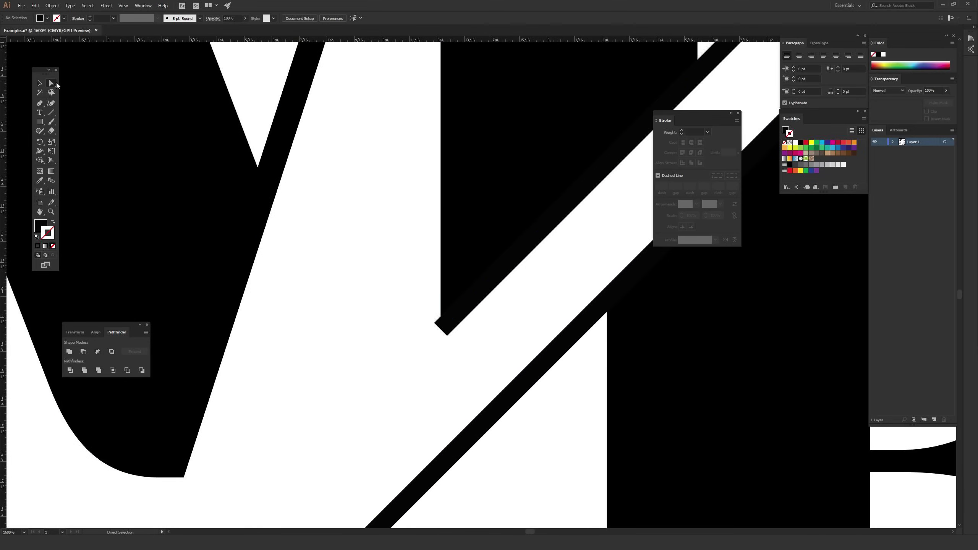
pyautogui.click(443, 325)
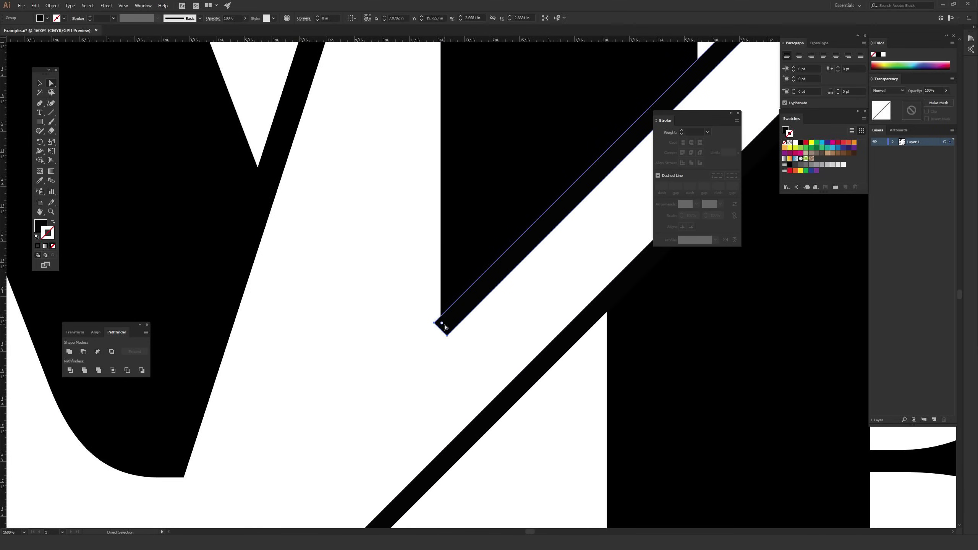
pyautogui.click(435, 326)
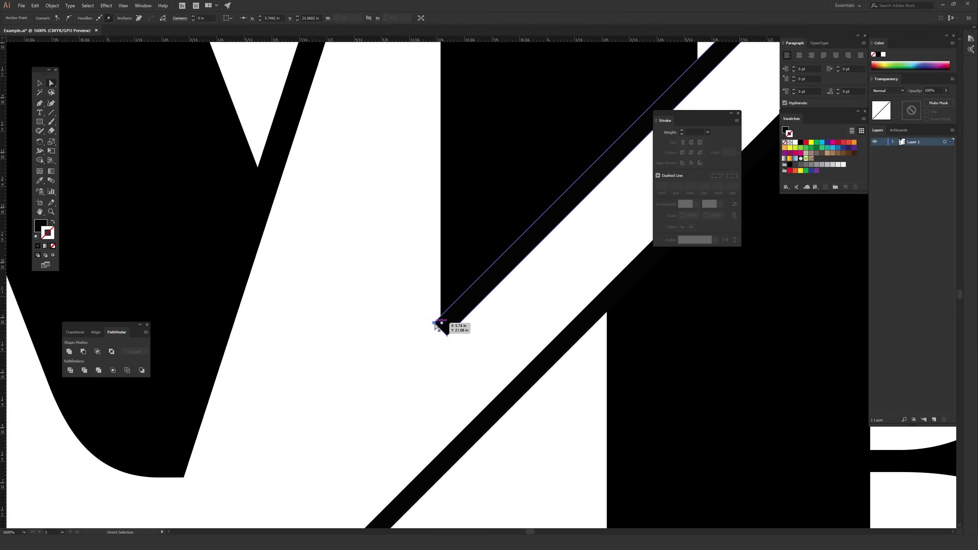
pyautogui.moveTo(435, 325)
pyautogui.mouseDown()
pyautogui.moveTo(441, 316)
pyautogui.moveTo(440, 338)
pyautogui.mouseUp()
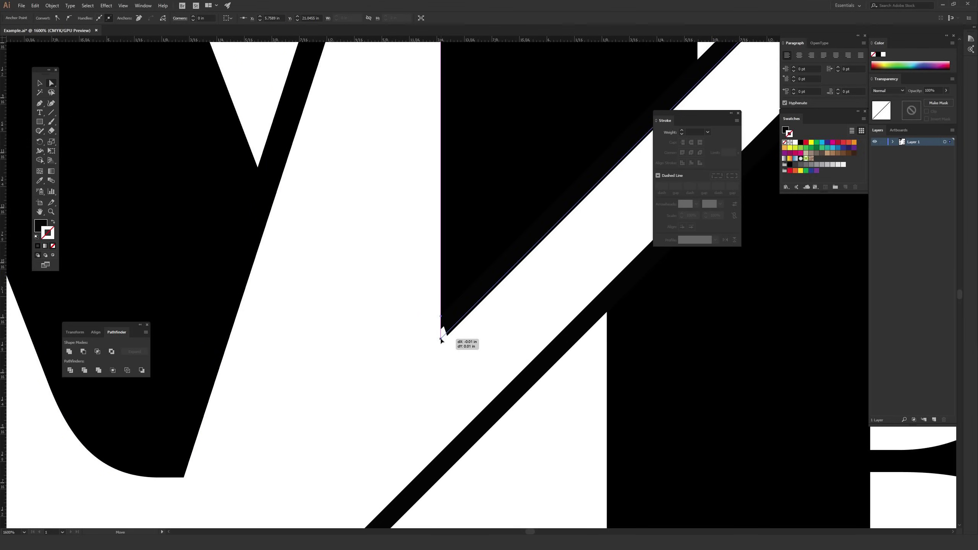
pyautogui.click(486, 332)
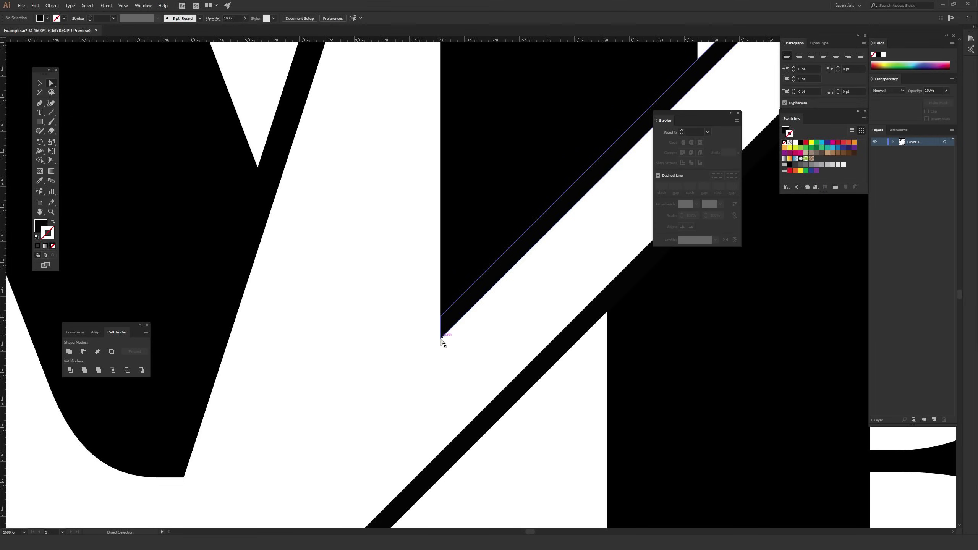
# - Examine up close how the B's diagonal line meets the letter's cut edge and top corner
pyautogui.scroll(-4, 504, 301)
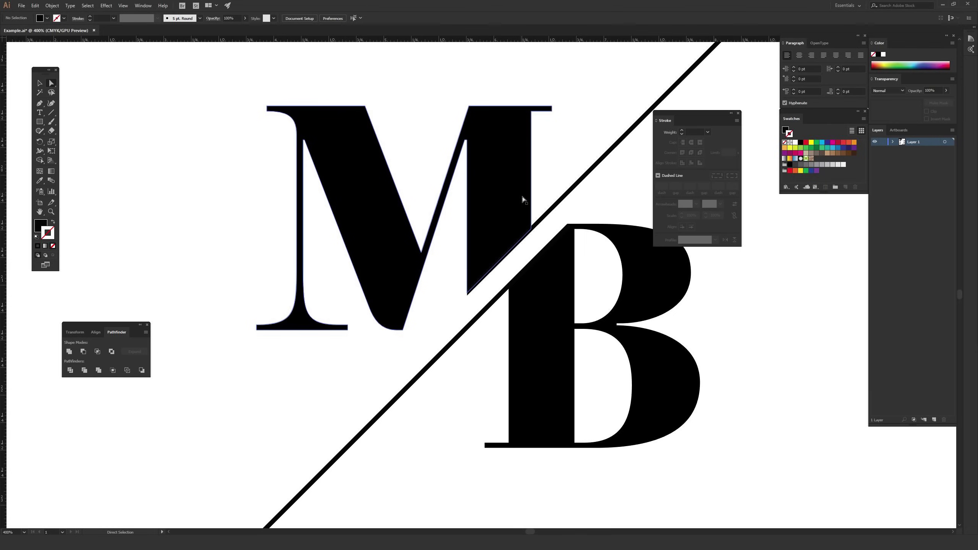
pyautogui.scroll(-1, 514, 268)
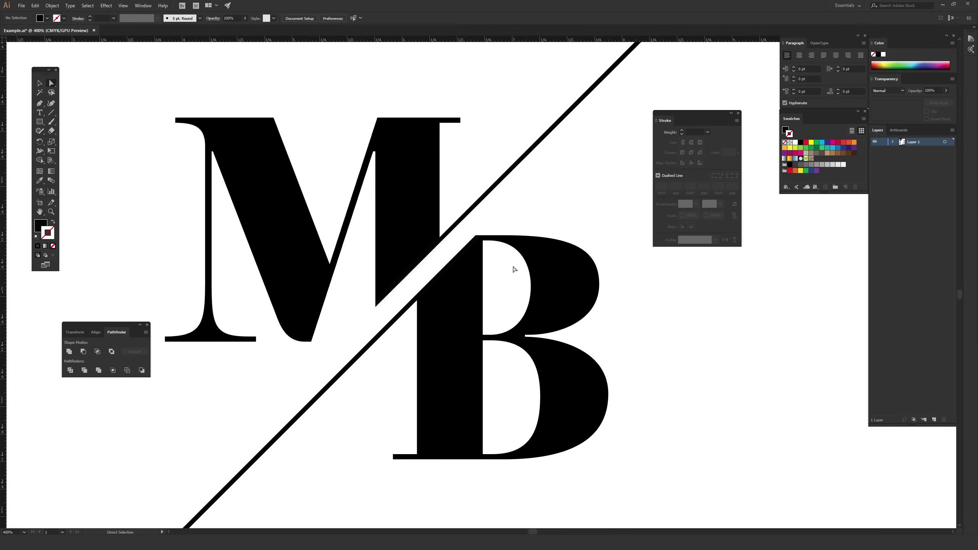
pyautogui.scroll(5, 512, 265)
pyautogui.scroll(1, 501, 256)
pyautogui.click(345, 125)
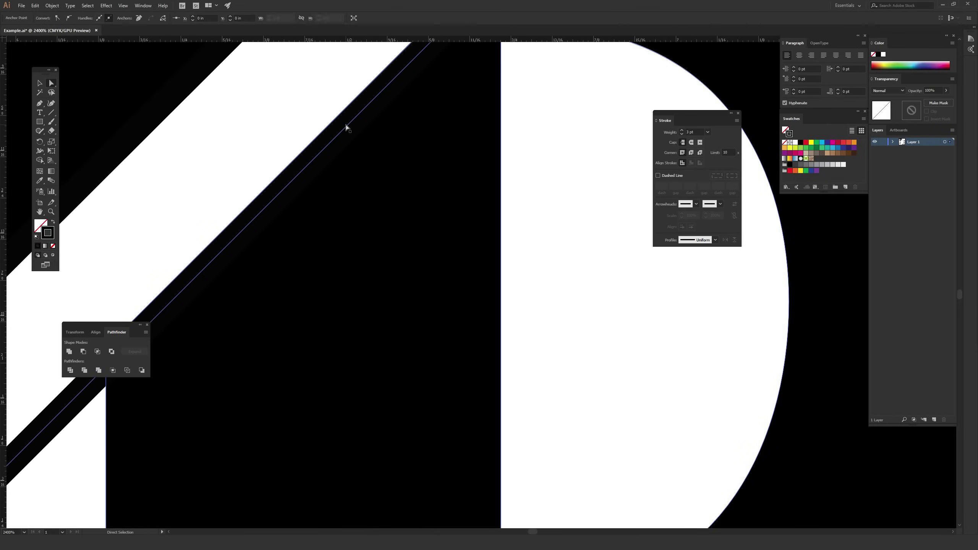
pyautogui.scroll(5, 339, 305)
pyautogui.click(402, 266)
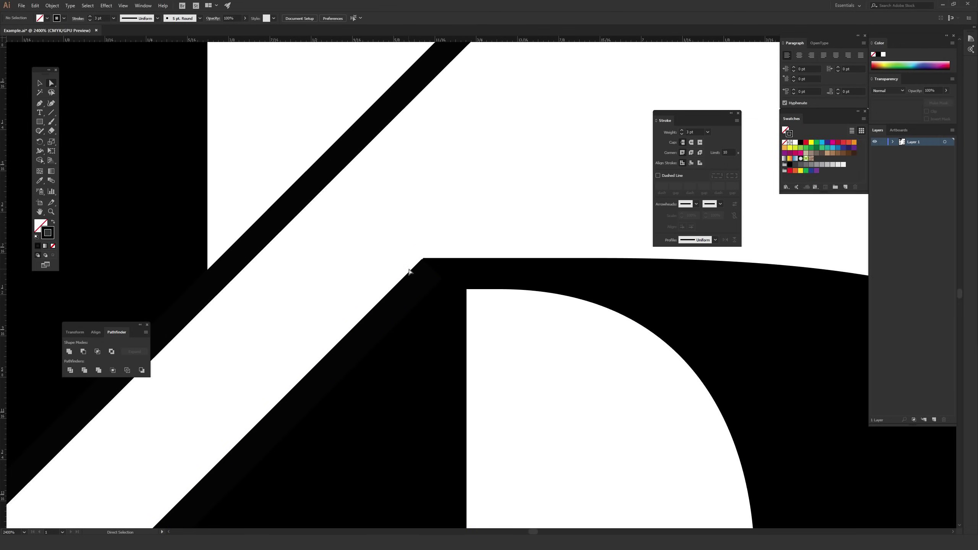
pyautogui.click(408, 274)
pyautogui.press('v')
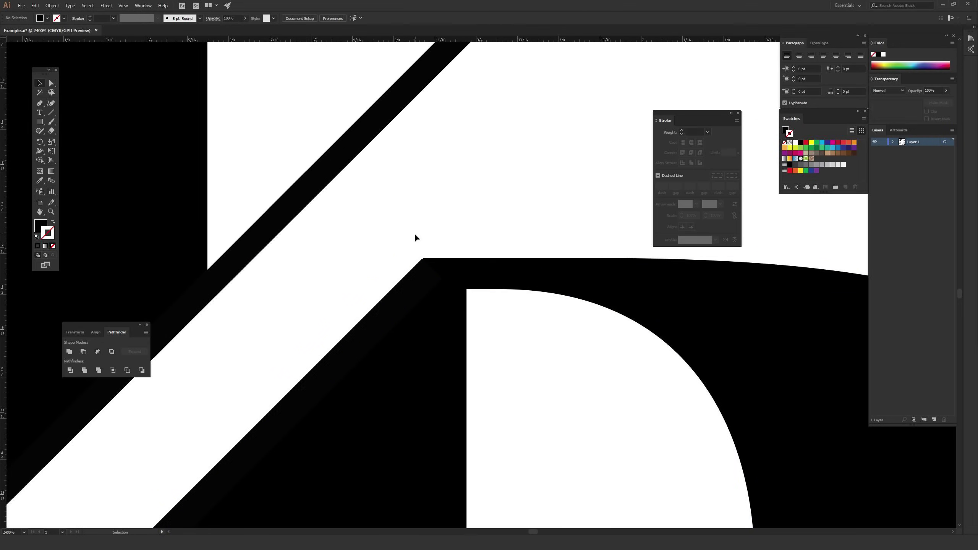
pyautogui.scroll(-3, 422, 234)
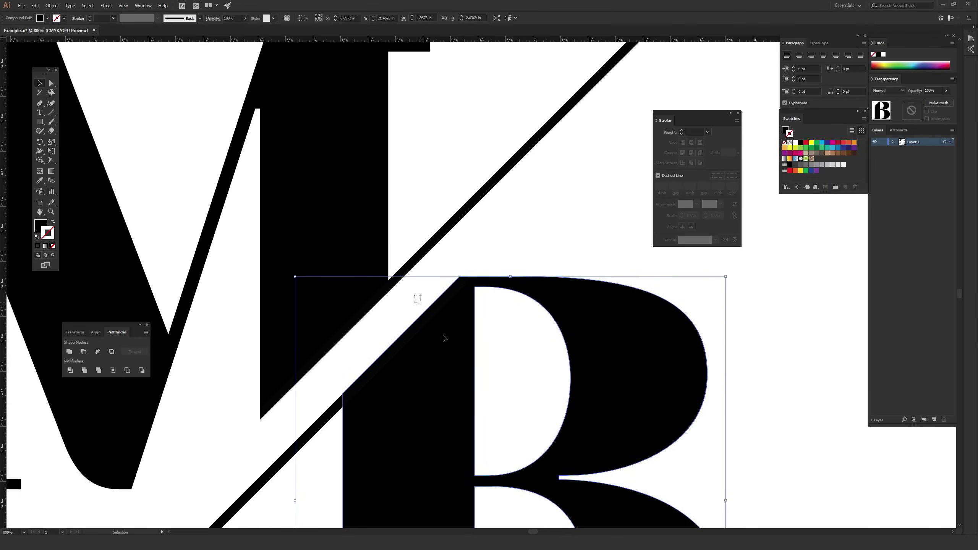
pyautogui.click(502, 233)
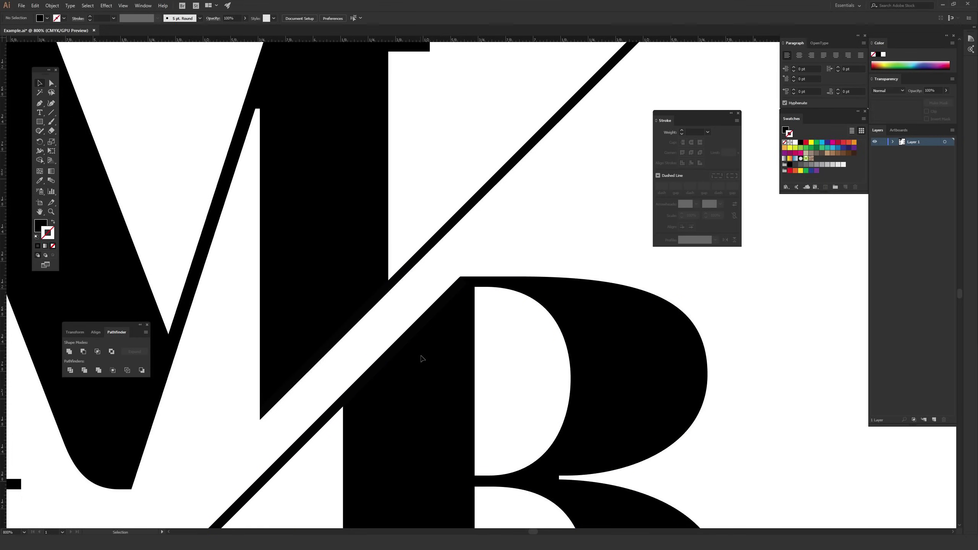
# - Send the B's diagonal line backward in the stacking order
pyautogui.click(415, 327)
pyautogui.scroll(-3, 414, 327)
pyautogui.click(349, 313)
pyautogui.keyDown('shift'); pyautogui.click(435, 278); pyautogui.keyUp('shift')
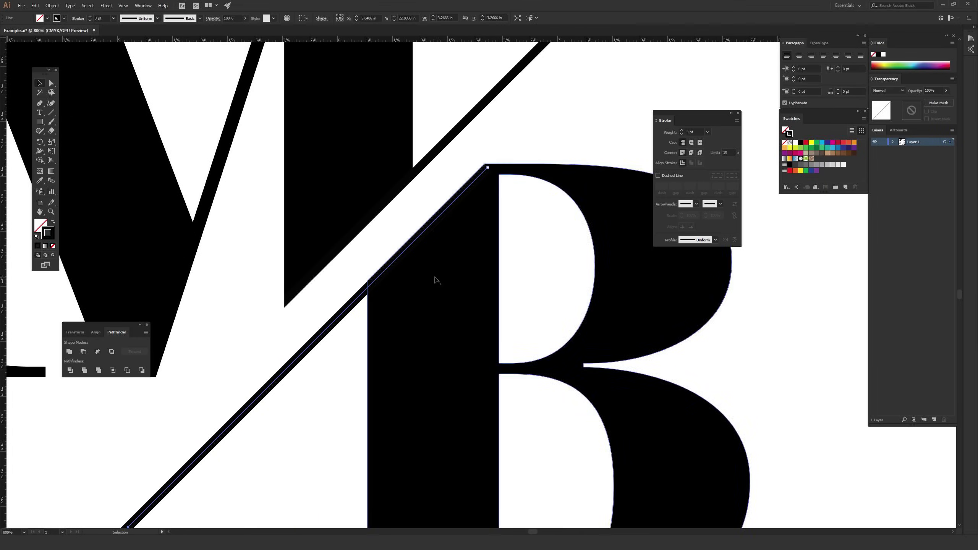
pyautogui.click(385, 234)
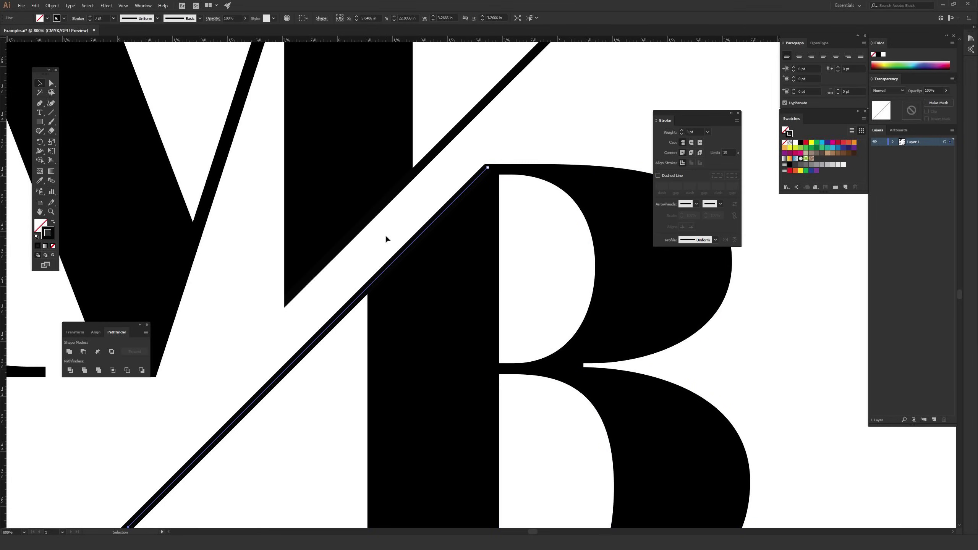
pyautogui.click(344, 314)
pyautogui.rightClick(343, 314)
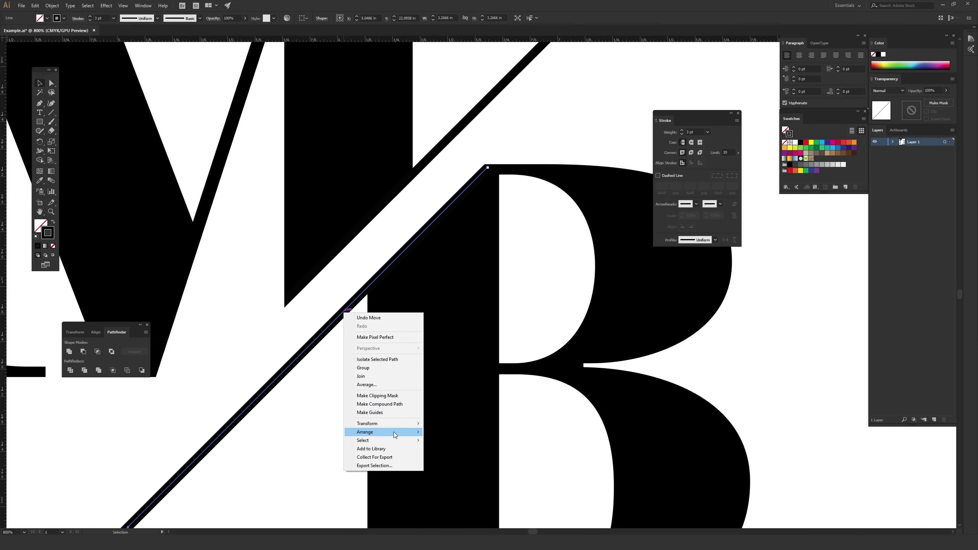
pyautogui.click(293, 373)
pyautogui.click(286, 368)
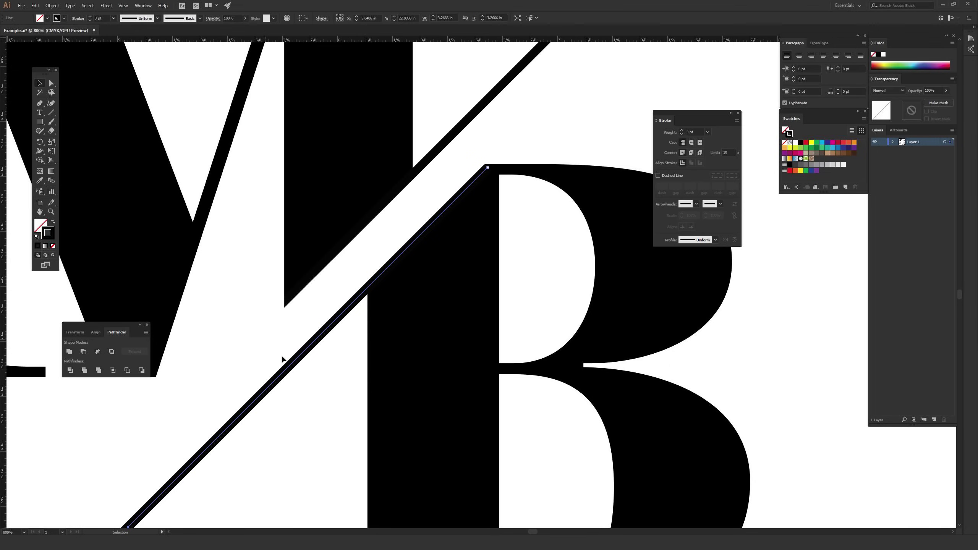
pyautogui.rightClick(298, 358)
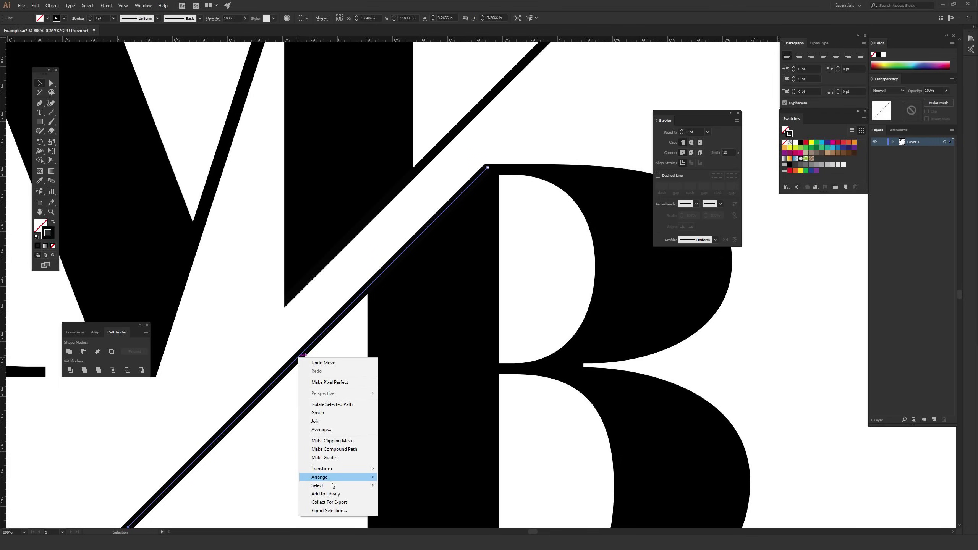
pyautogui.moveTo(338, 482)
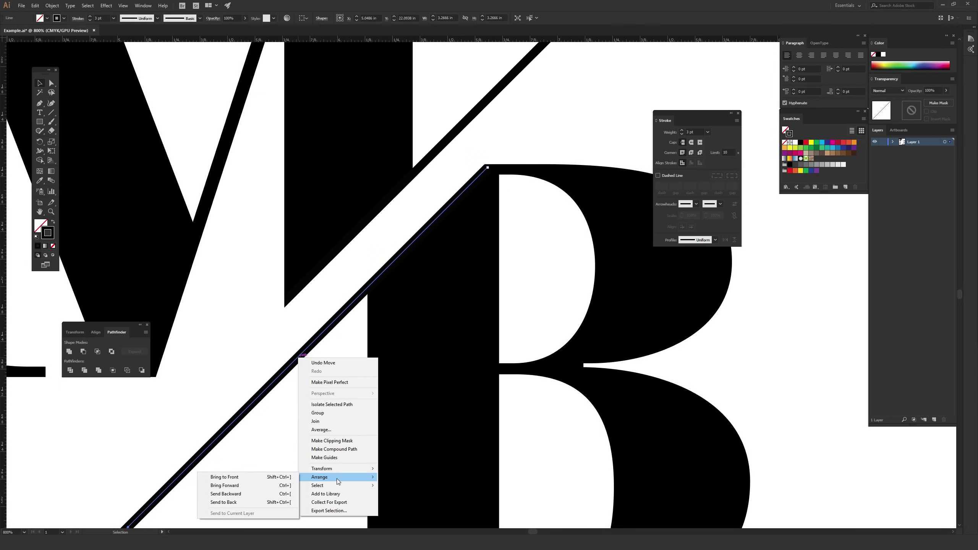
pyautogui.click(282, 492)
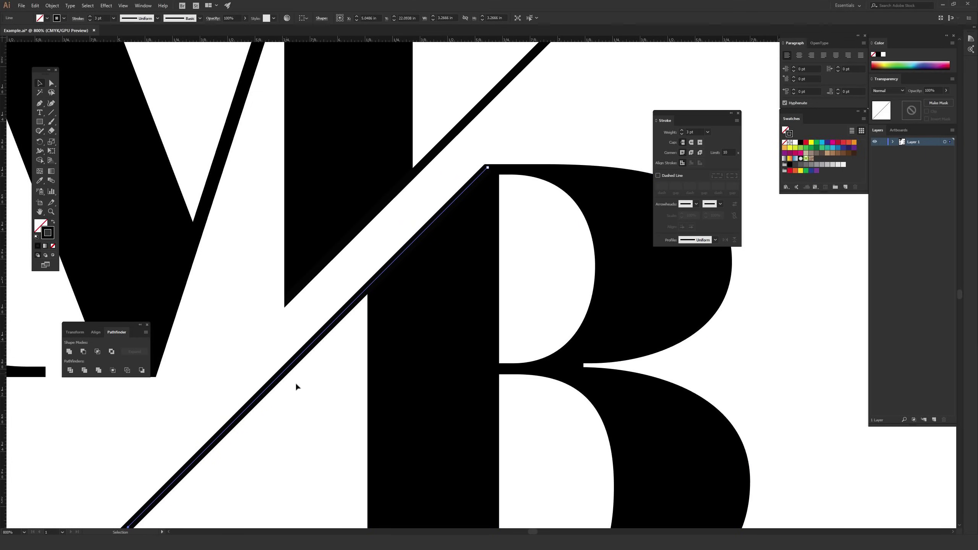
# - Expand the fill and stroke of the B's diagonal line into a filled shape
pyautogui.click(297, 400)
pyautogui.moveTo(298, 401); pyautogui.dragTo(259, 354)
pyautogui.hotkey('ctrl', 'a')
pyautogui.click(52, 6)
pyautogui.click(65, 87)
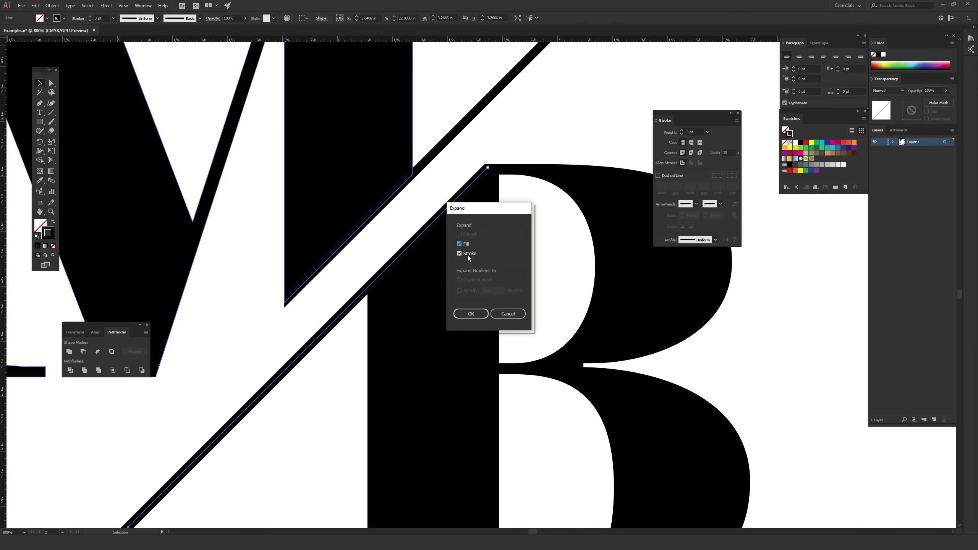
pyautogui.click(471, 314)
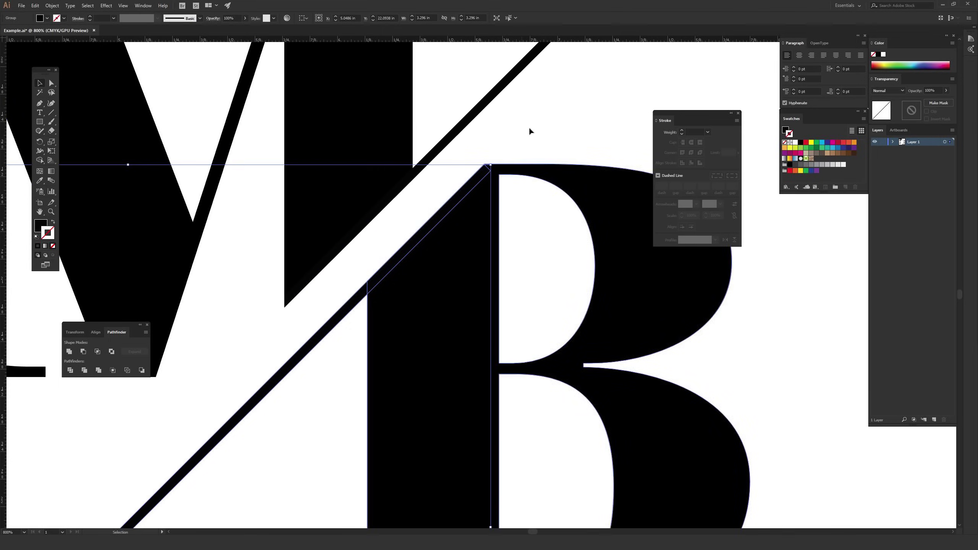
# - Move the outer corner point at the expanded B line's upper end onto the letter's top edge so the tip blends in, and deselect it
pyautogui.moveTo(530, 124); pyautogui.dragTo(491, 244)
pyautogui.scroll(4, 492, 243)
pyautogui.moveTo(284, 320); pyautogui.dragTo(434, 263)
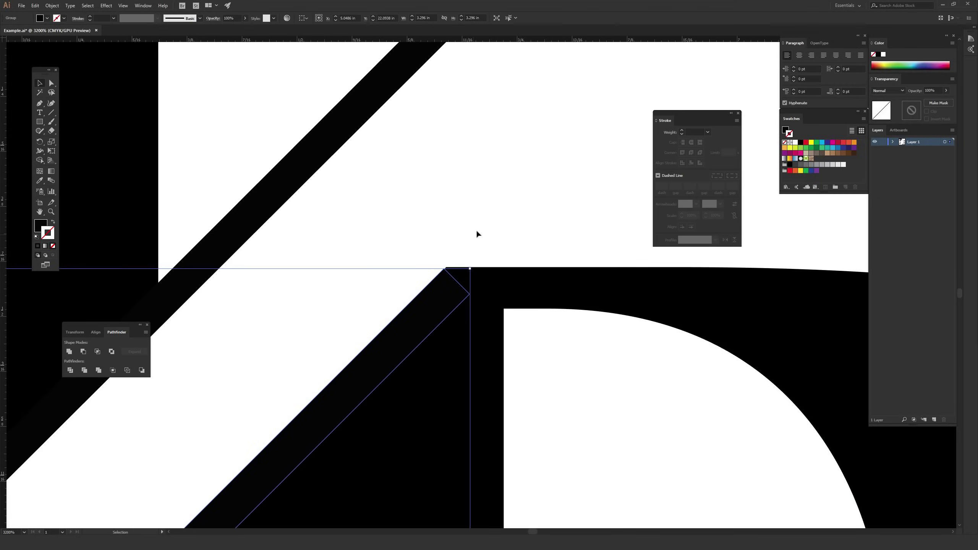
pyautogui.scroll(1, 477, 229)
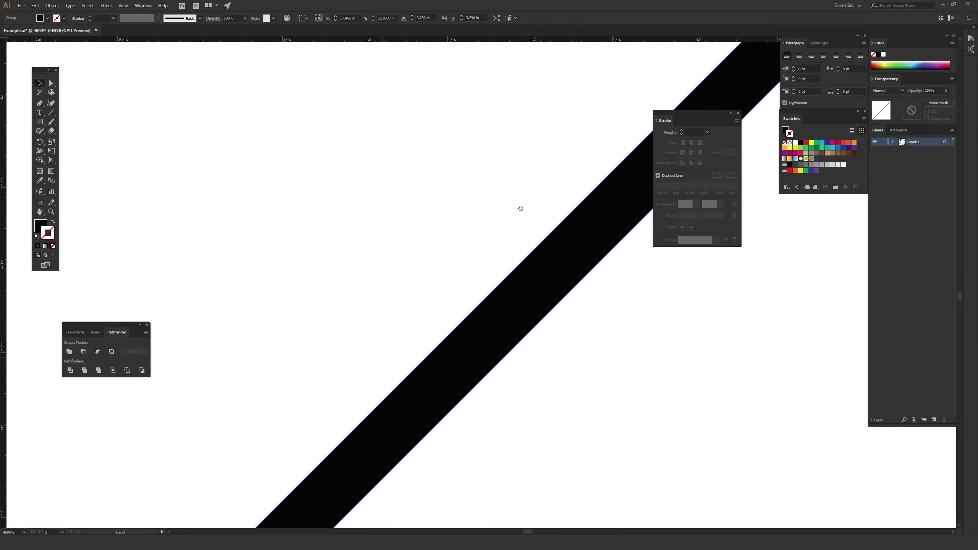
pyautogui.moveTo(196, 434); pyautogui.dragTo(224, 452)
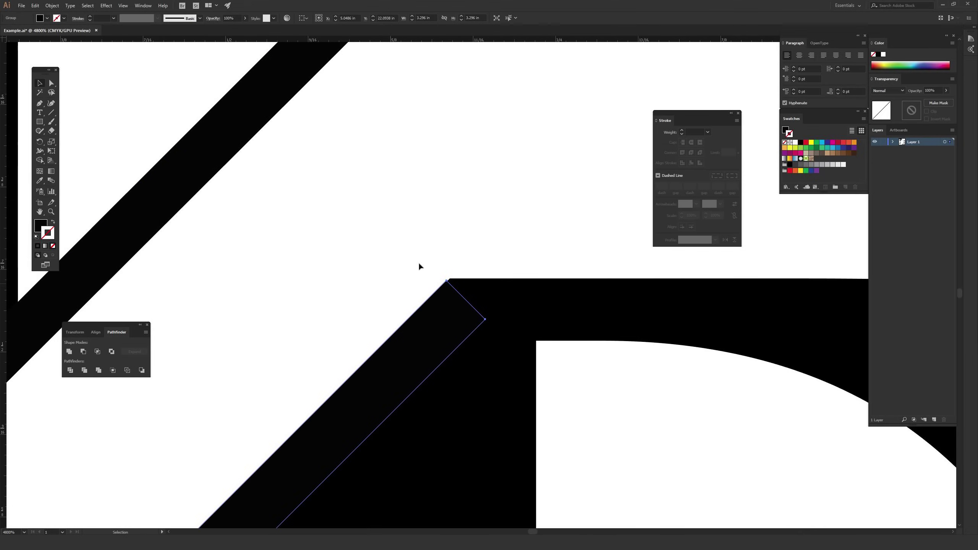
pyautogui.click(454, 236)
pyautogui.press('a')
pyautogui.click(434, 292)
pyautogui.click(443, 258)
pyautogui.click(446, 280)
pyautogui.moveTo(447, 283); pyautogui.dragTo(454, 279)
pyautogui.click(463, 246)
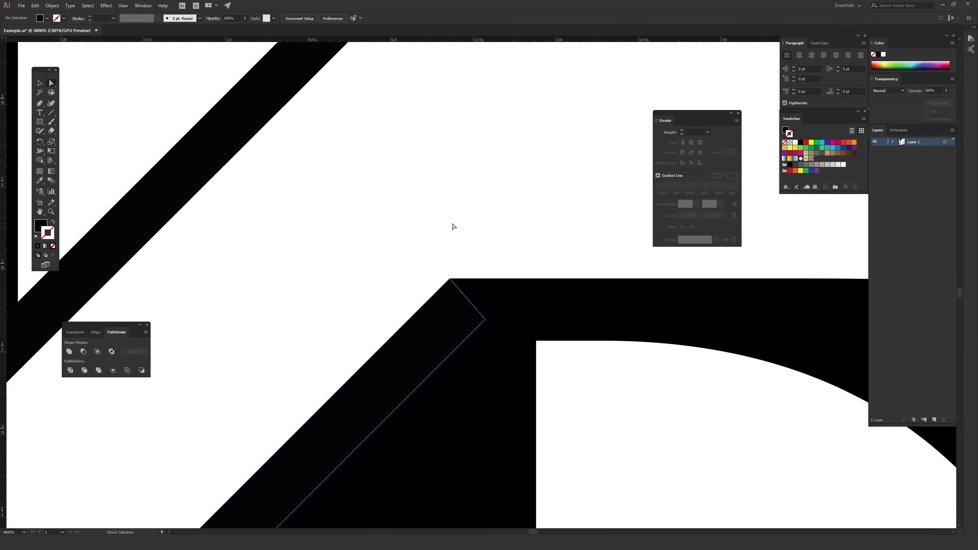
# - Shorten the B's diagonal line by moving its lower end points diagonally inward until the shape is about 2.37 in wide, and deselect it
pyautogui.hotkey('ctrl', '-')
pyautogui.hotkey('ctrl', '-')
pyautogui.hotkey('ctrl', '-')
pyautogui.hotkey('ctrl', '-')
pyautogui.hotkey('ctrl', '-')
pyautogui.hotkey('ctrl', '-')
pyautogui.hotkey('ctrl', '-')
pyautogui.hotkey('ctrl', '-')
pyautogui.hotkey('ctrl', '-')
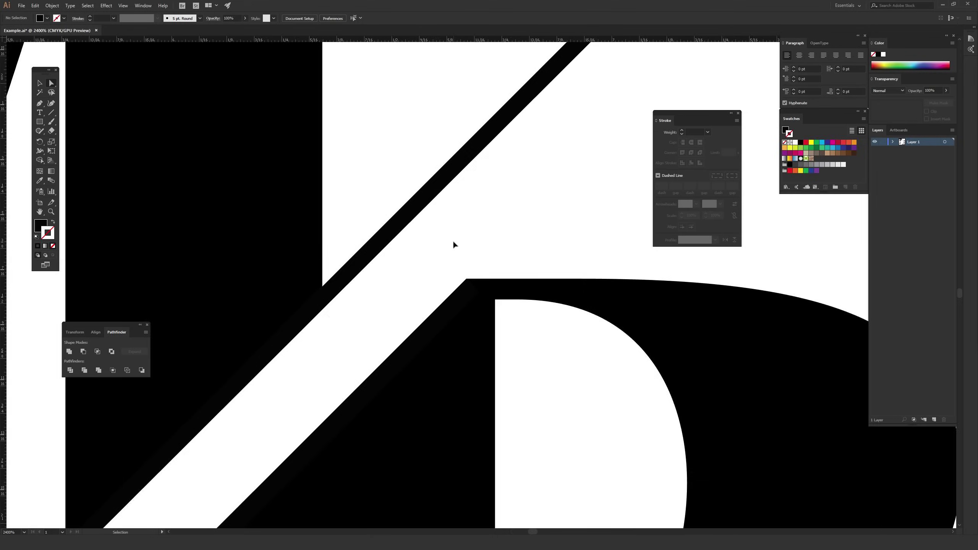
pyautogui.moveTo(527, 383); pyautogui.dragTo(526, 320)
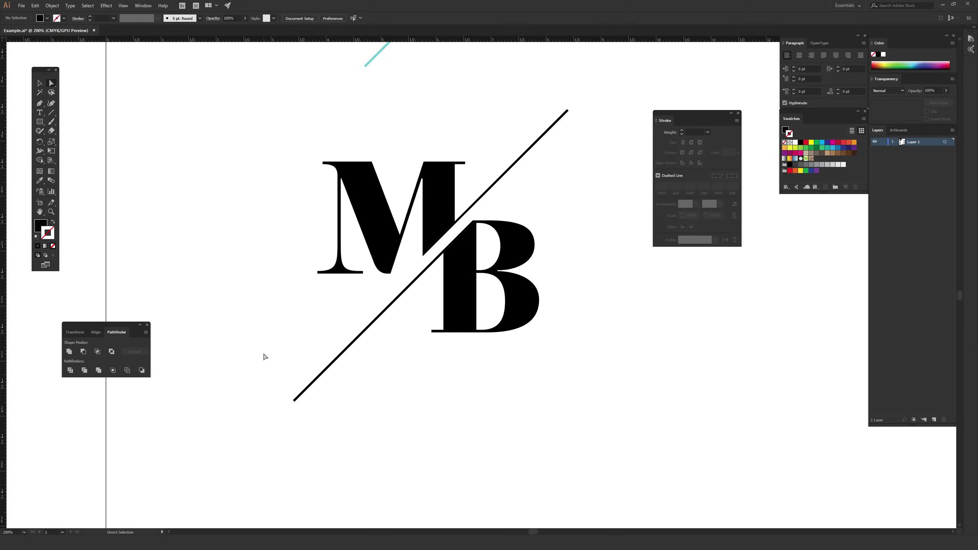
pyautogui.moveTo(264, 376); pyautogui.dragTo(305, 422)
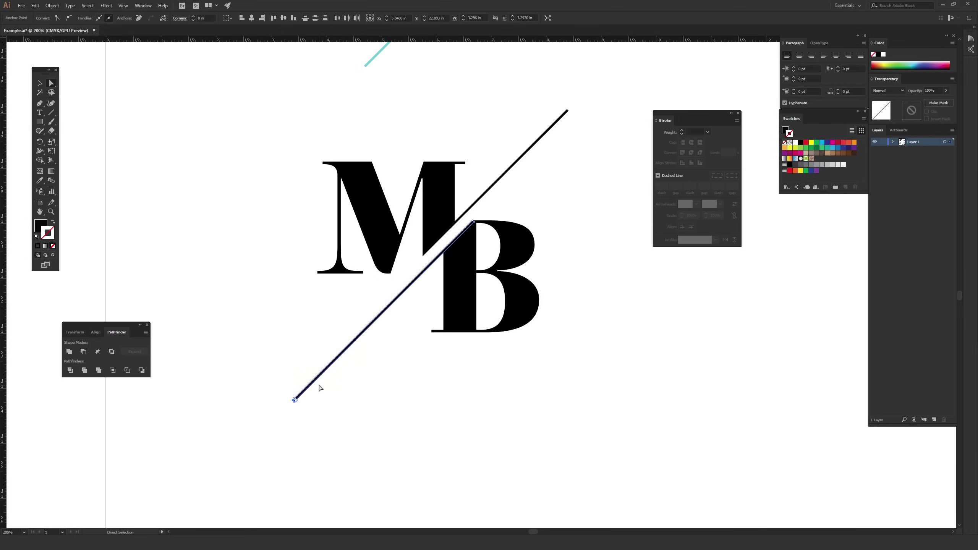
pyautogui.hotkey('ctrl', '+')
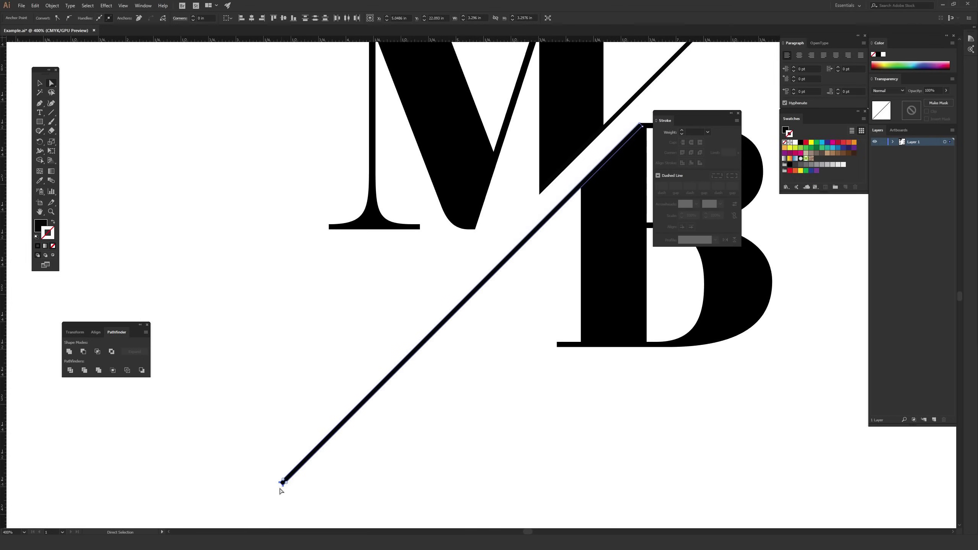
pyautogui.moveTo(283, 486); pyautogui.dragTo(391, 393)
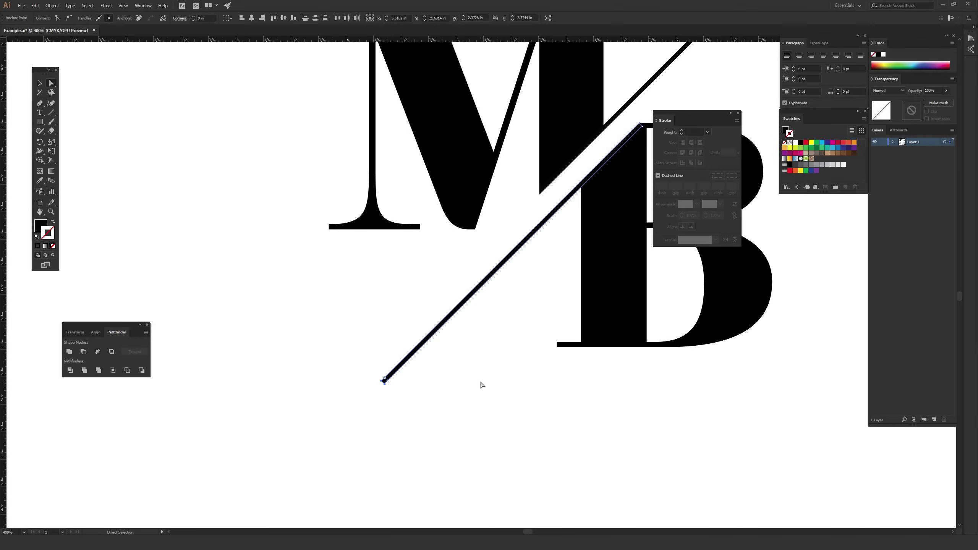
pyautogui.click(439, 388)
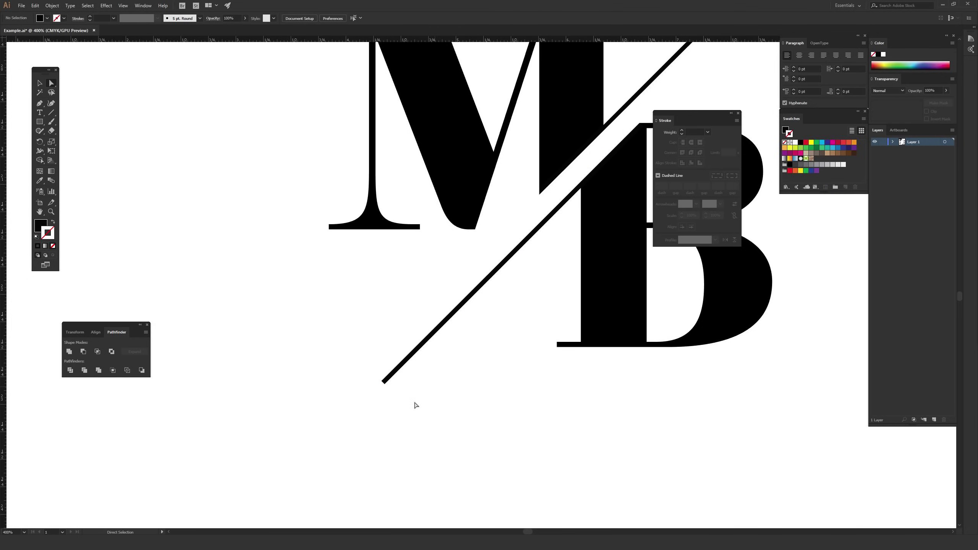
# - Shorten the M's diagonal line by moving its upper end points diagonally inward toward the letter, and deselect it
pyautogui.press('space')
pyautogui.moveTo(539, 213); pyautogui.dragTo(270, 524)
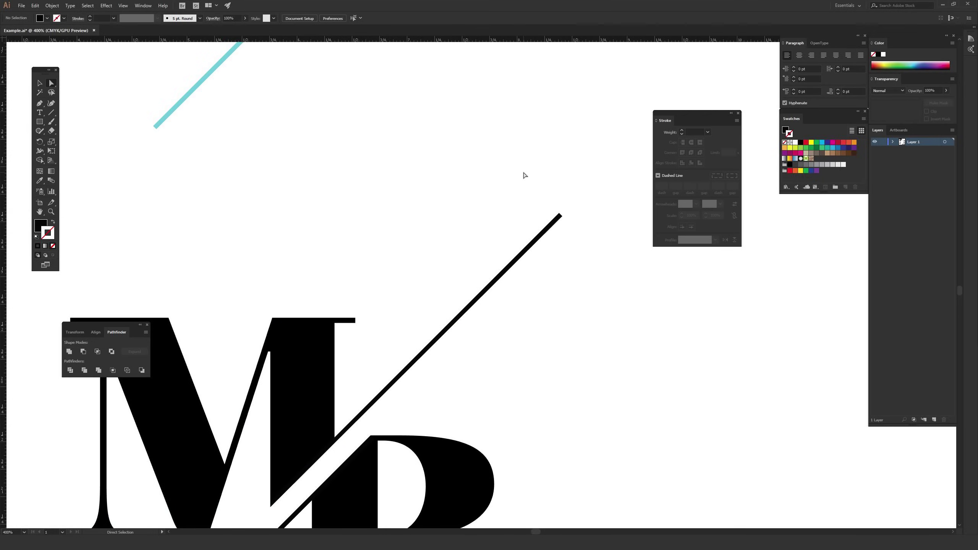
pyautogui.click(562, 216)
pyautogui.moveTo(561, 216); pyautogui.dragTo(471, 311)
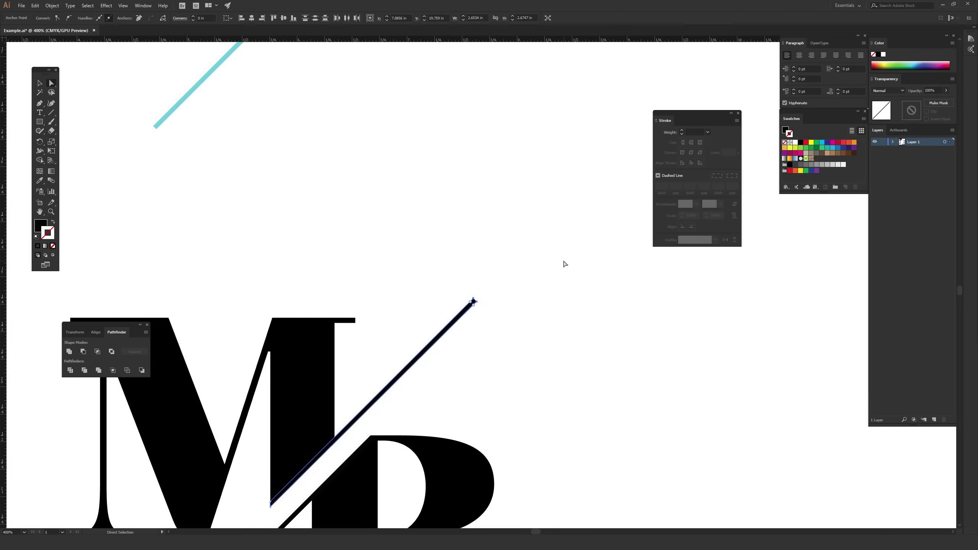
pyautogui.click(560, 261)
pyautogui.hotkey('ctrl', '-')
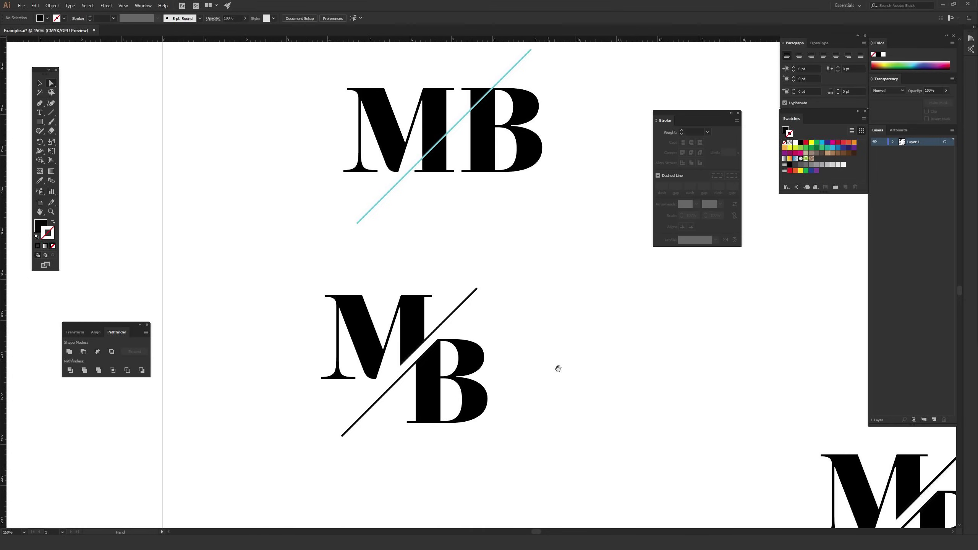
pyautogui.hotkey('ctrl', '-')
pyautogui.moveTo(600, 332); pyautogui.dragTo(395, 232)
pyautogui.moveTo(490, 349); pyautogui.dragTo(553, 381)
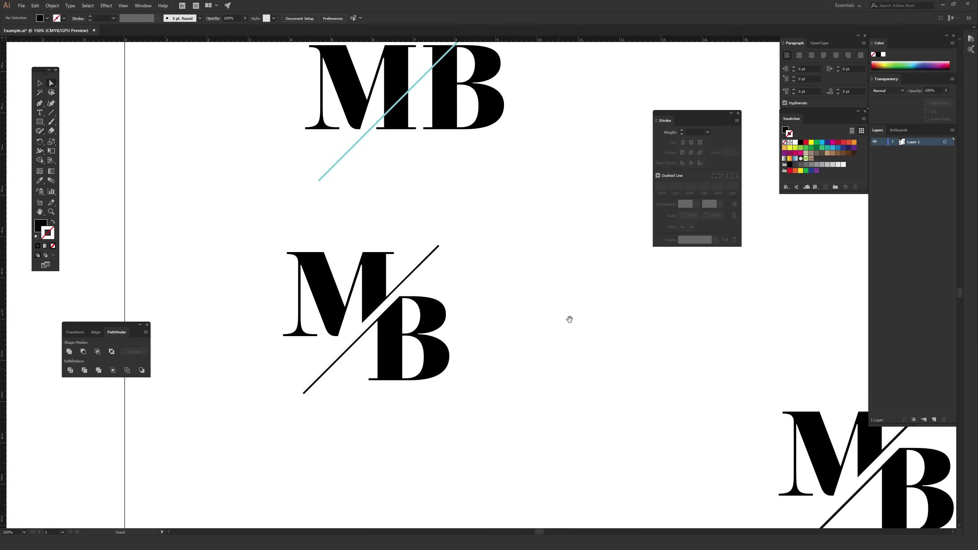